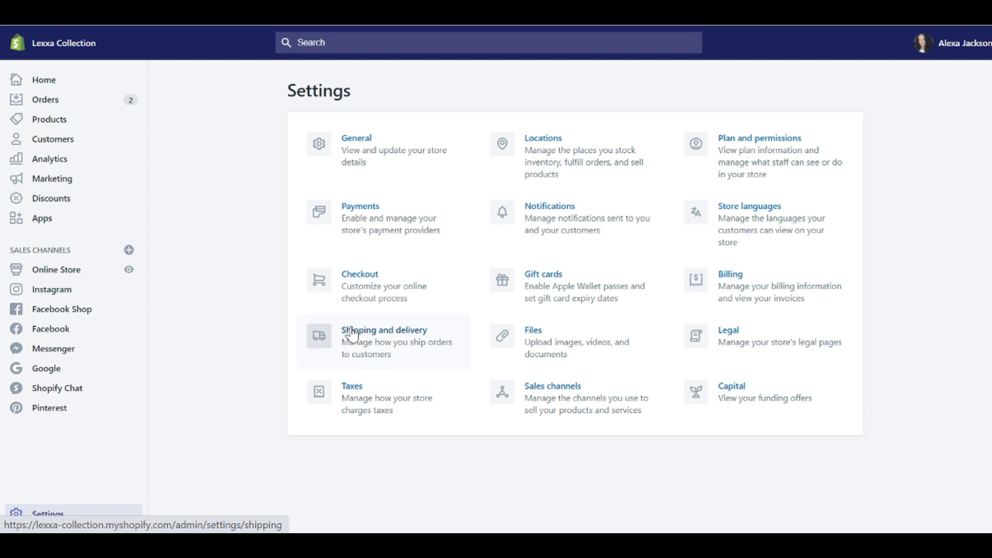
# Open Shipping and delivery and review the three saved packages, including the default.
pyautogui.click(351, 334)
pyautogui.scroll(-5, 265, 346)
pyautogui.scroll(-5, 265, 346)
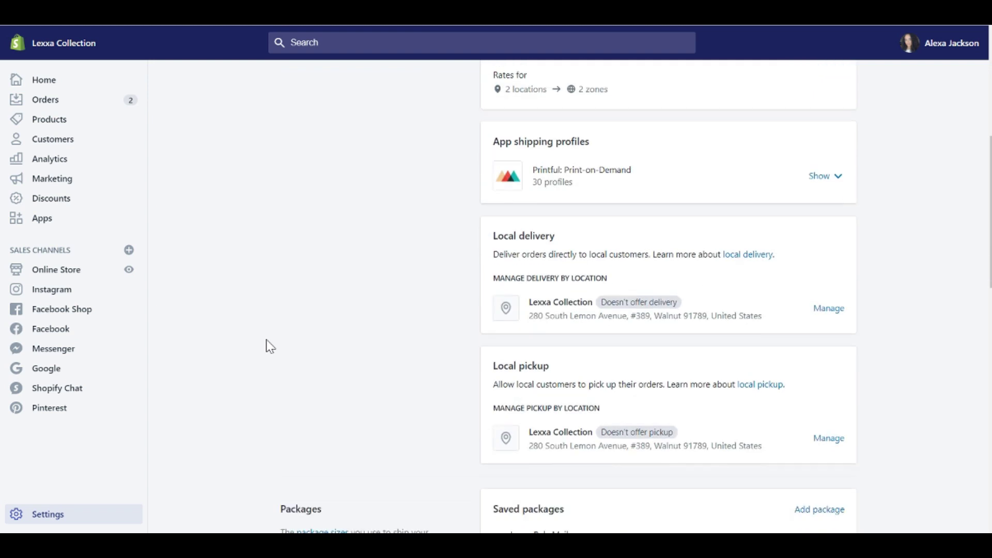
pyautogui.scroll(-4, 266, 346)
pyautogui.scroll(-3, 241, 372)
pyautogui.scroll(-1, 229, 392)
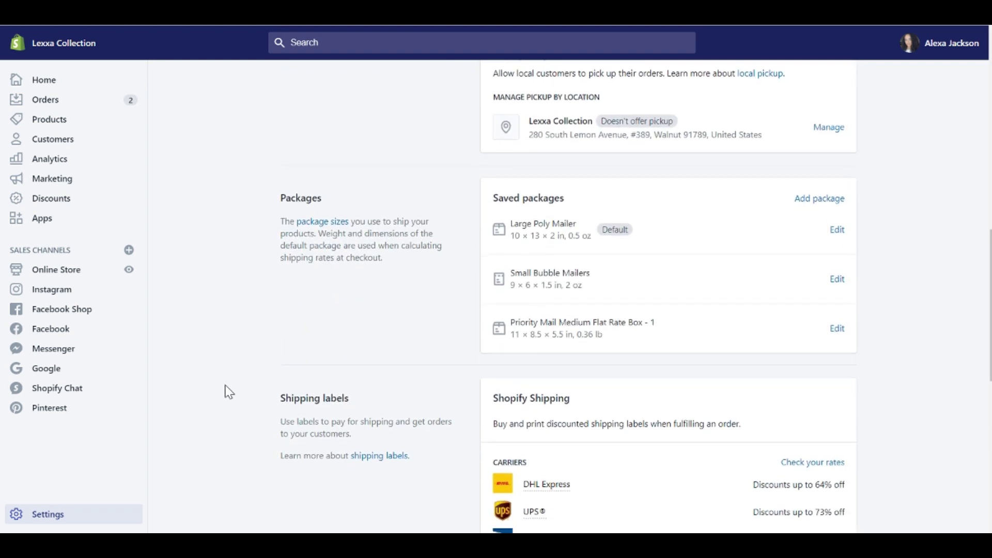
pyautogui.moveTo(278, 209); pyautogui.dragTo(274, 192)
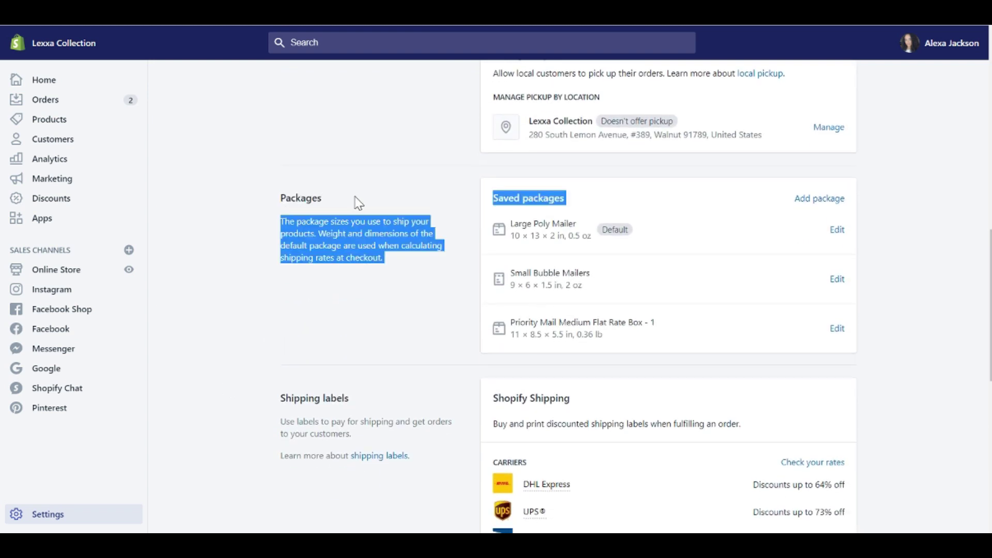
pyautogui.click(260, 260)
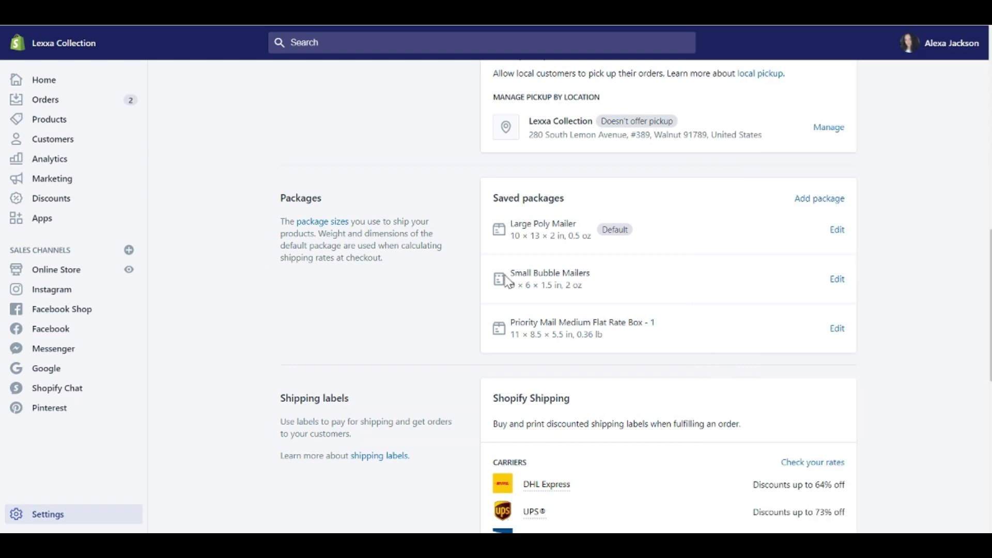
# Start a new custom package, clear its name, and leave it not set as default.
pyautogui.click(822, 201)
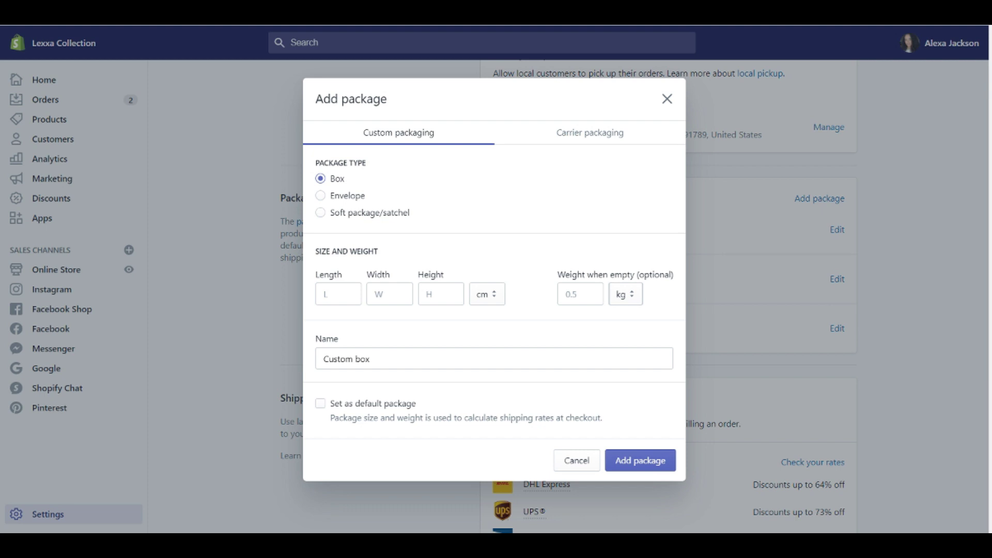
pyautogui.moveTo(370, 358); pyautogui.dragTo(325, 359)
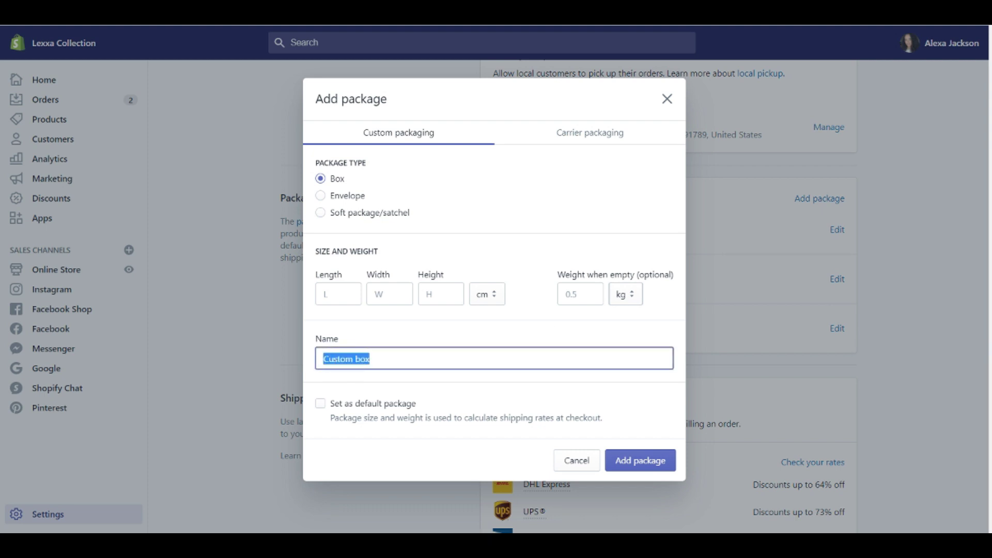
pyautogui.write('Poly Mailer Small')
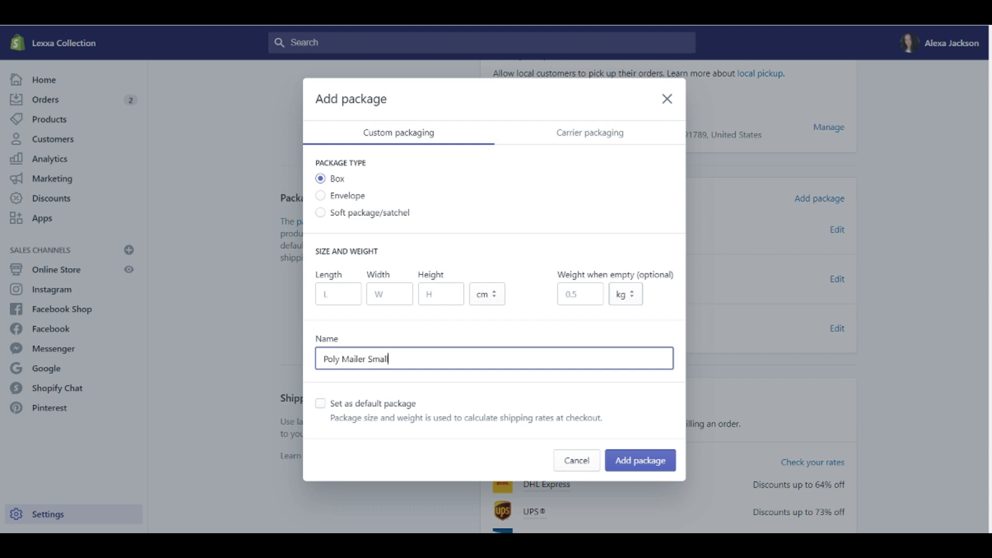
pyautogui.moveTo(391, 359); pyautogui.dragTo(307, 354)
pyautogui.press('BackSpace')
pyautogui.click(322, 403)
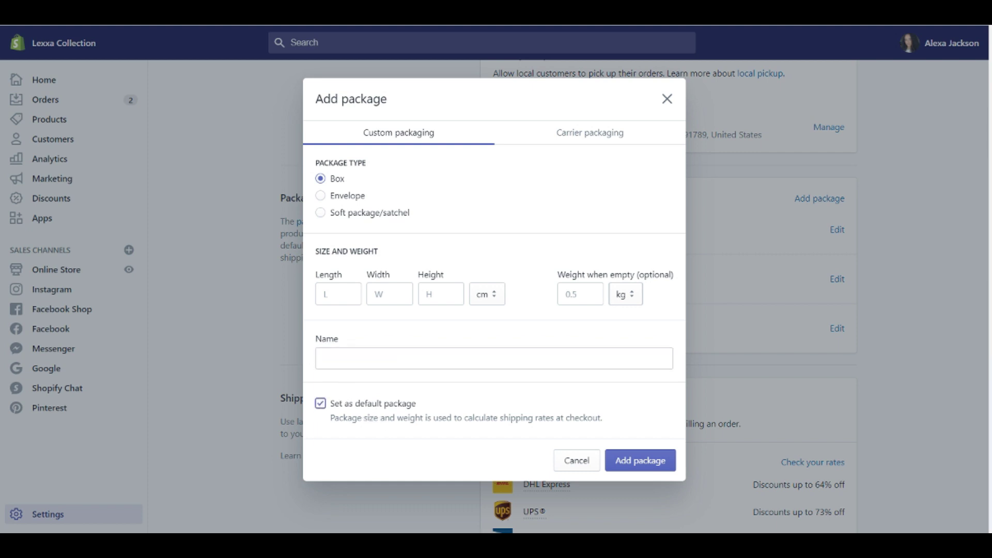
pyautogui.click(322, 404)
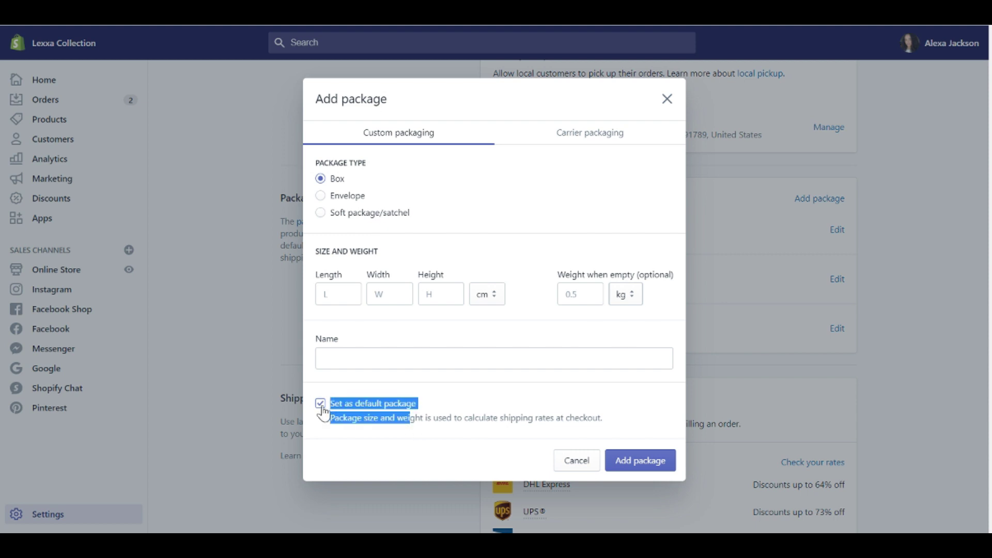
# Browse the USPS and UPS carrier packaging presets without choosing one.
pyautogui.click(568, 132)
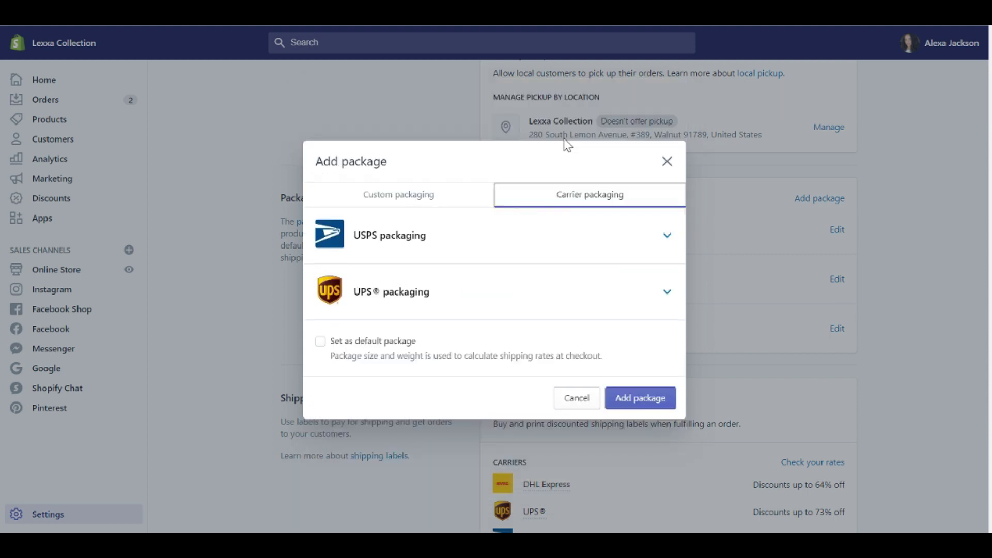
pyautogui.click(577, 238)
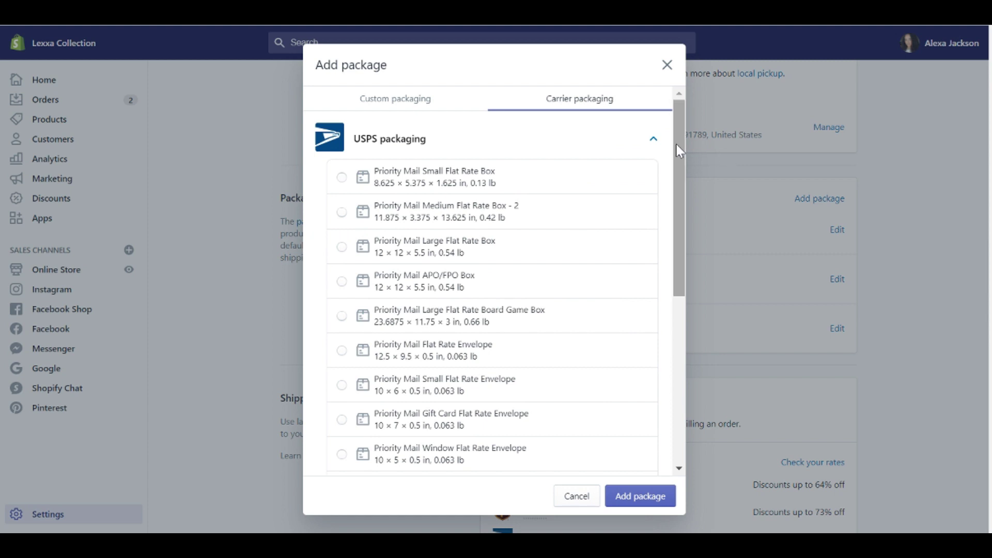
pyautogui.scroll(-1, 675, 143)
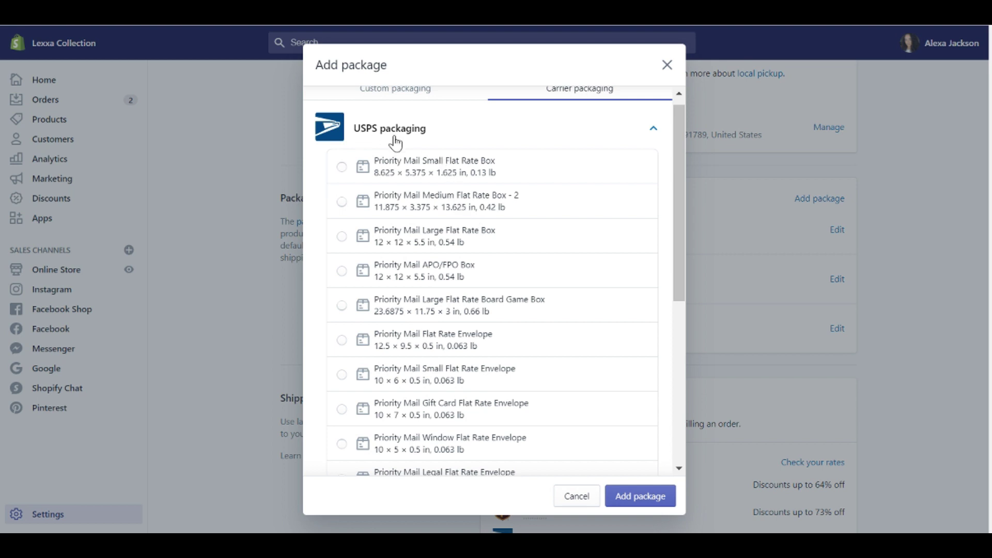
pyautogui.scroll(-4, 419, 266)
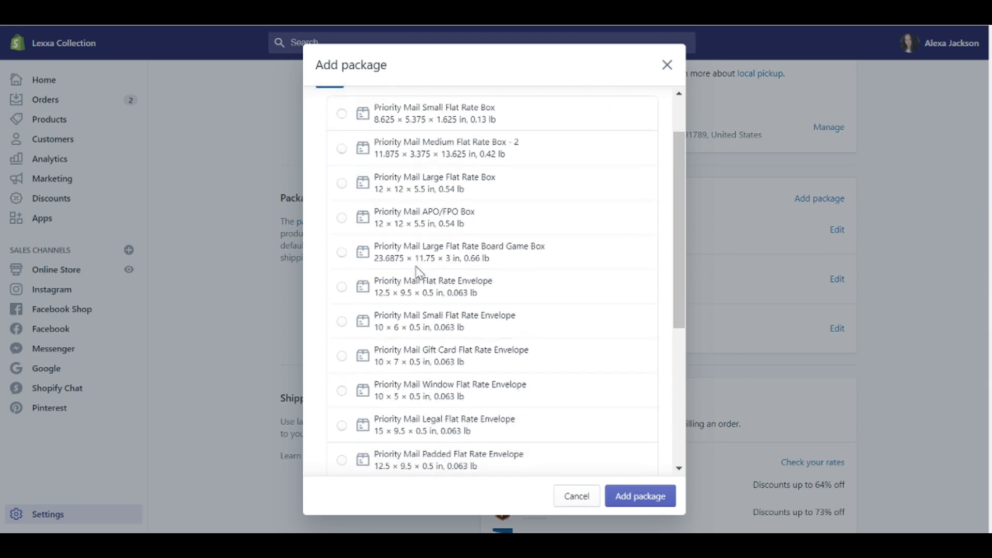
pyautogui.scroll(-2, 419, 266)
pyautogui.scroll(-5, 418, 266)
pyautogui.scroll(-2, 419, 266)
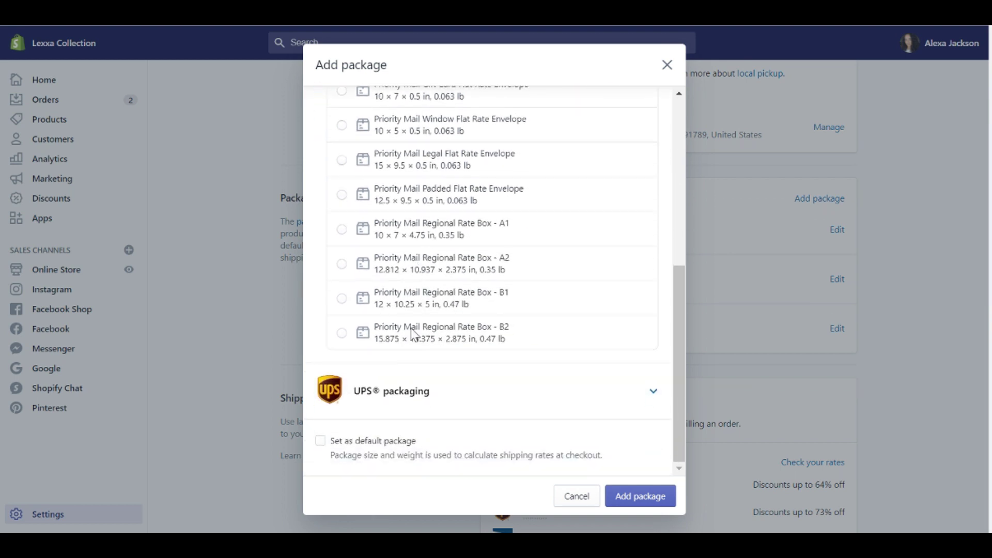
pyautogui.click(503, 387)
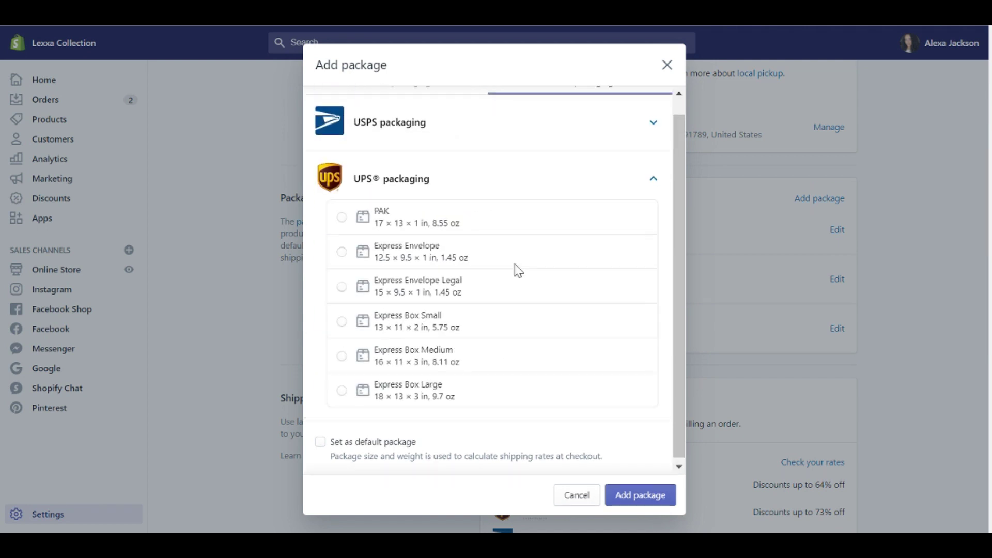
pyautogui.click(654, 195)
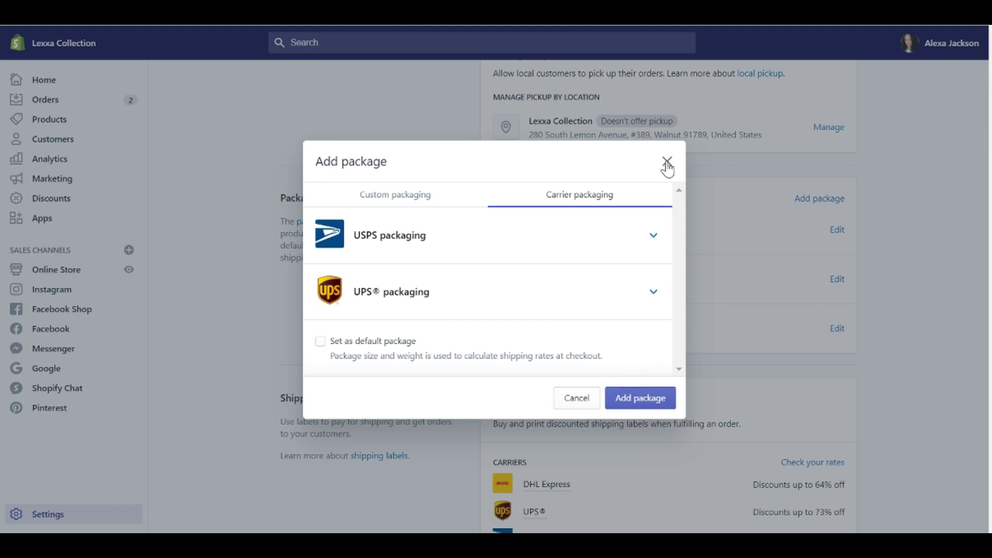
# Switch from the custom package details back to the carrier packaging choices.
pyautogui.click(394, 196)
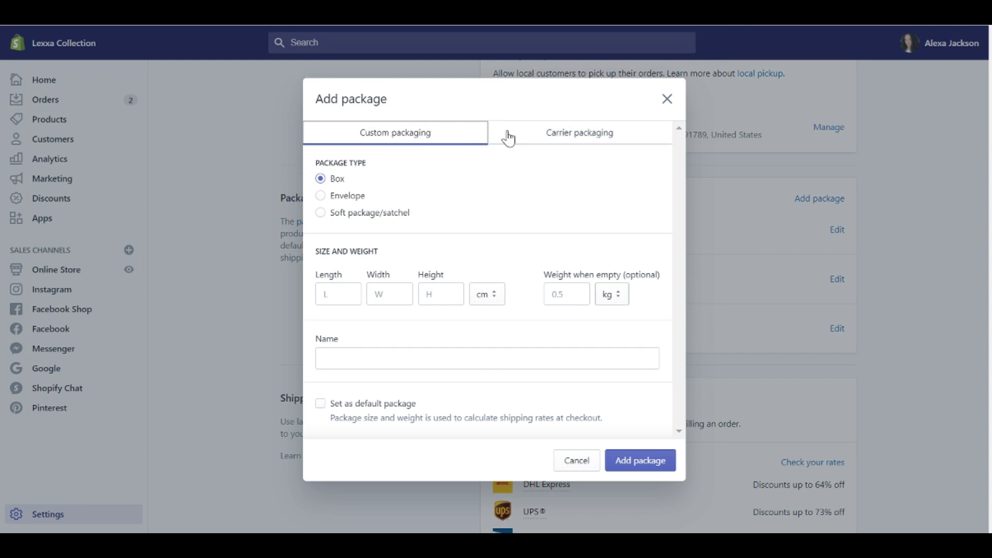
pyautogui.click(573, 135)
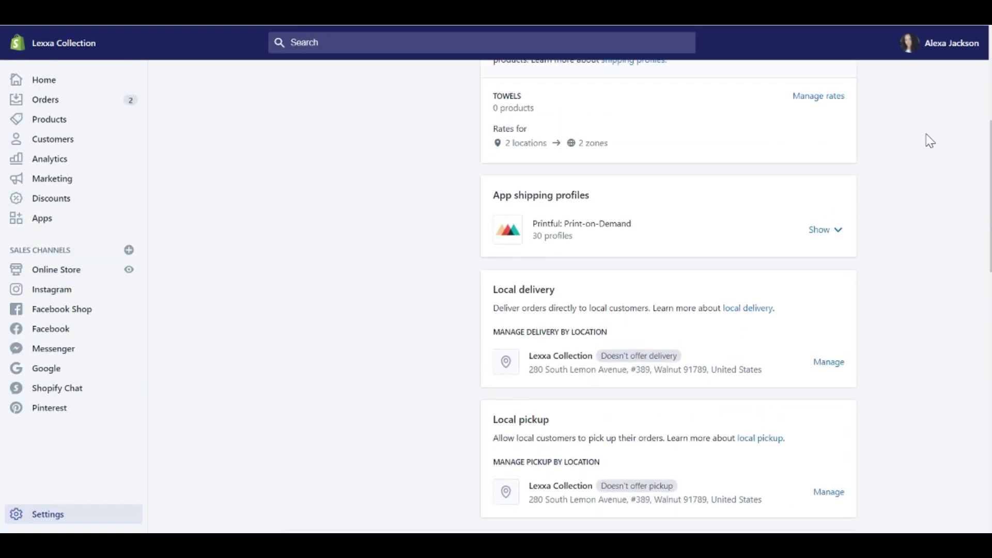
pyautogui.scroll(5, 930, 141)
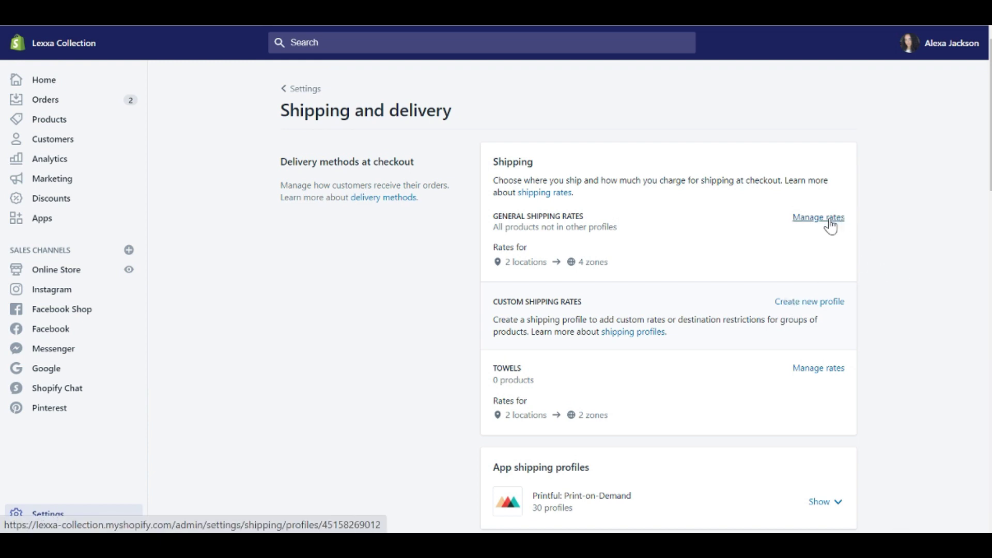
# Open the General shipping profile and expand the four countries and regions without a zone.
pyautogui.click(830, 220)
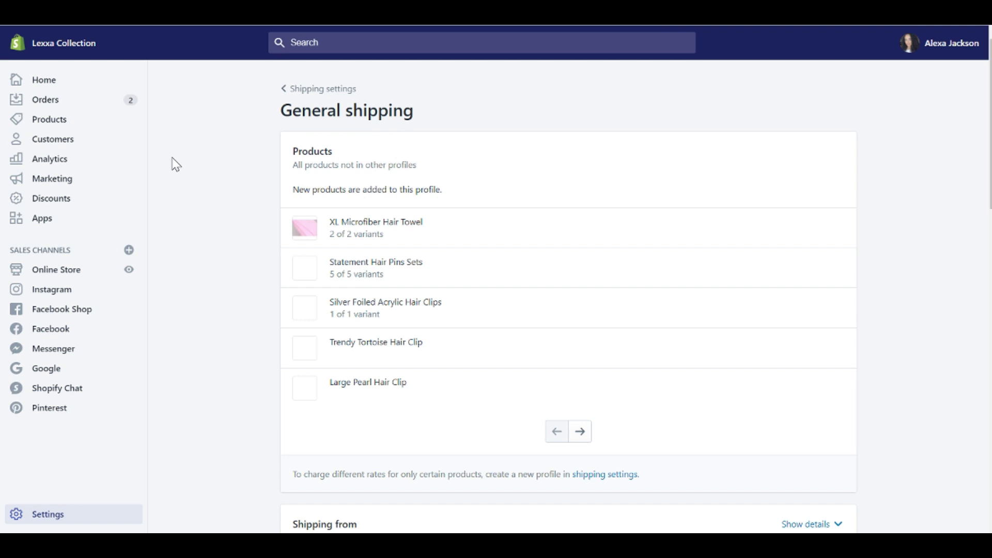
pyautogui.scroll(-1, 175, 164)
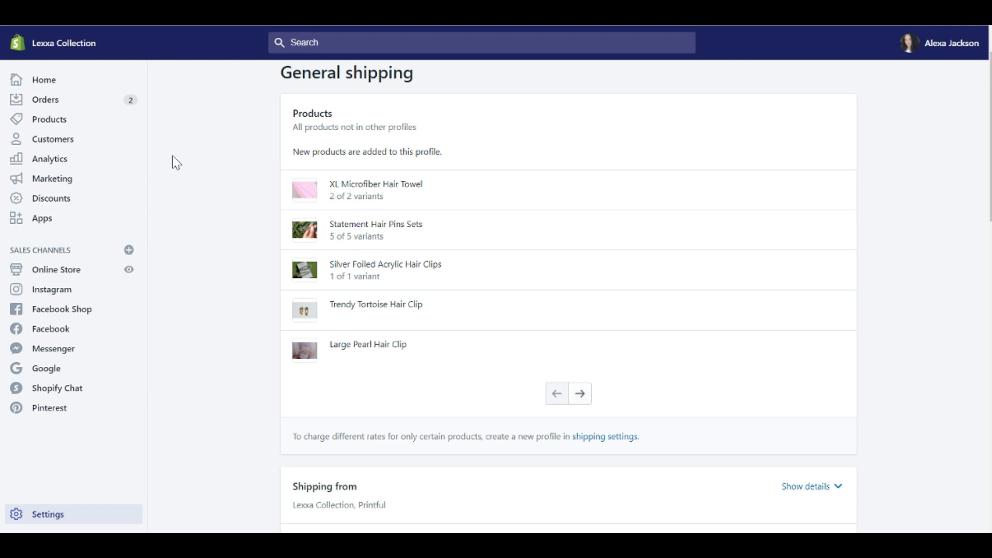
pyautogui.scroll(1, 175, 162)
pyautogui.scroll(-1, 176, 162)
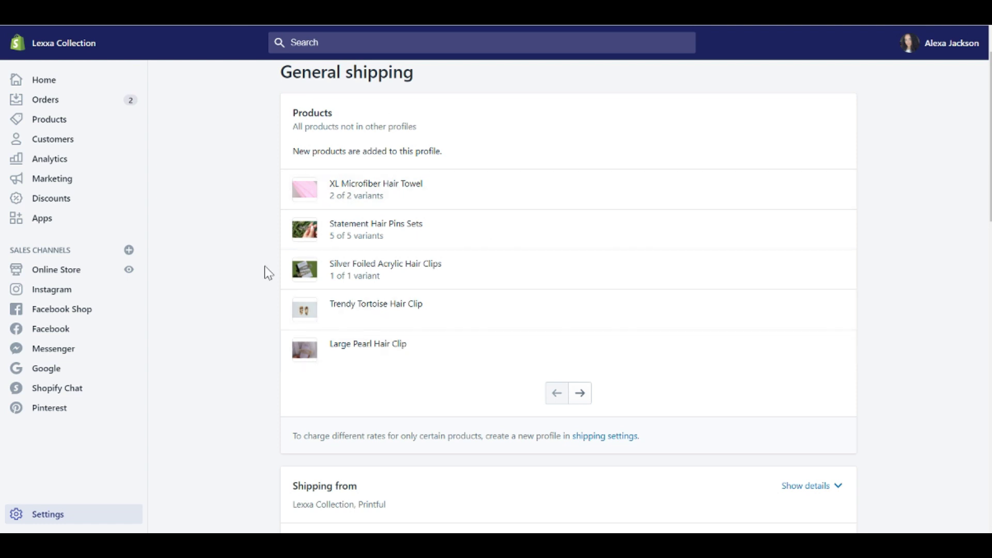
pyautogui.scroll(-5, 210, 293)
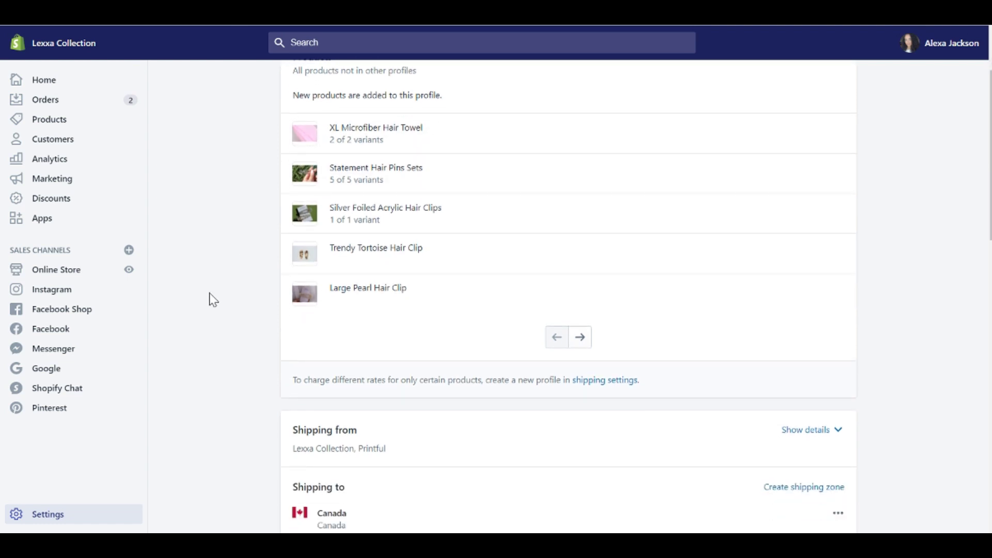
pyautogui.scroll(-4, 210, 293)
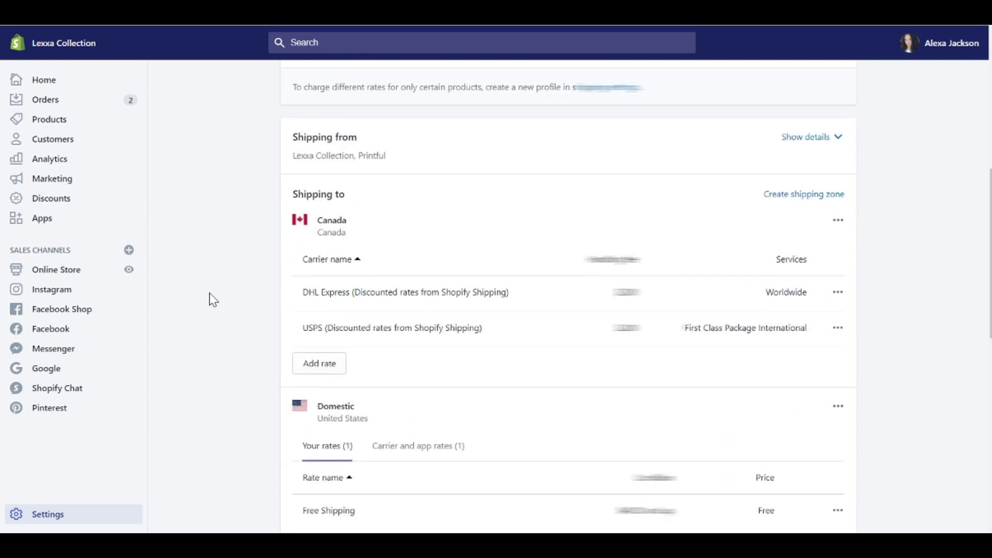
pyautogui.scroll(-2, 209, 293)
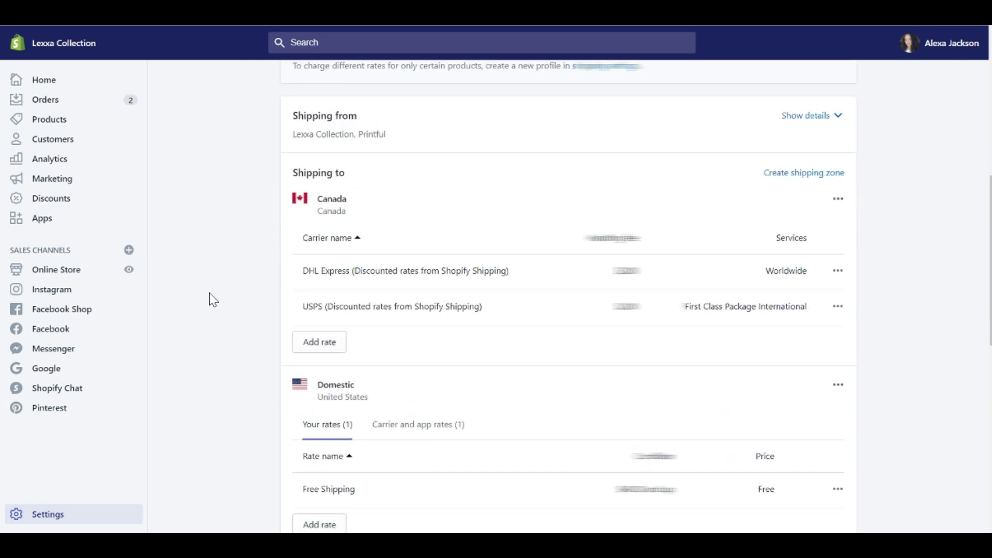
pyautogui.scroll(-1, 210, 293)
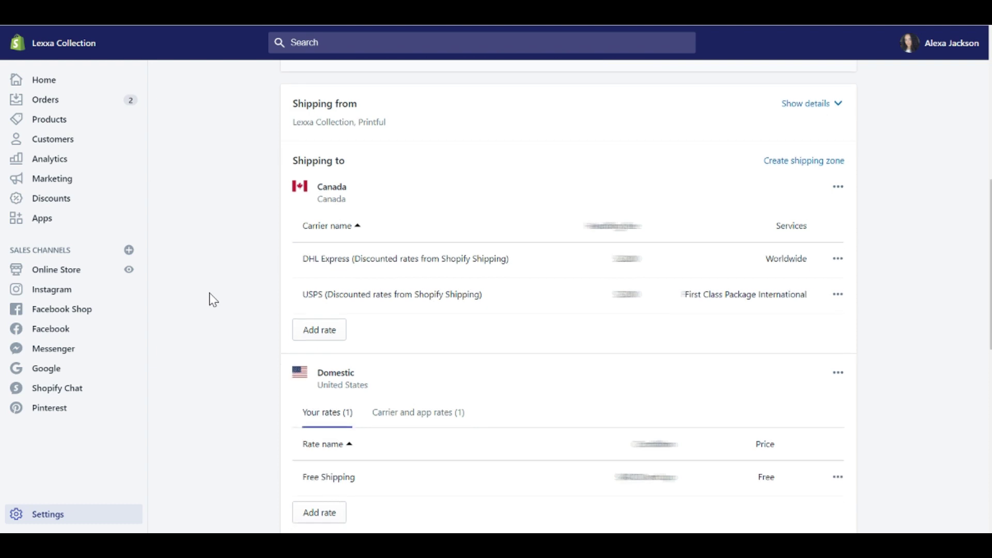
pyautogui.scroll(-3, 210, 293)
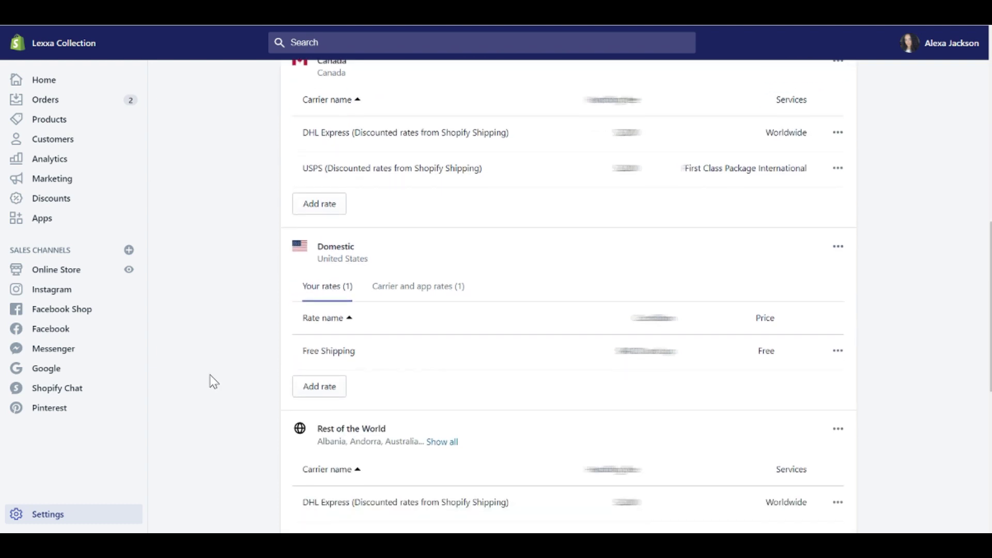
pyautogui.scroll(-2, 213, 357)
pyautogui.scroll(-3, 213, 357)
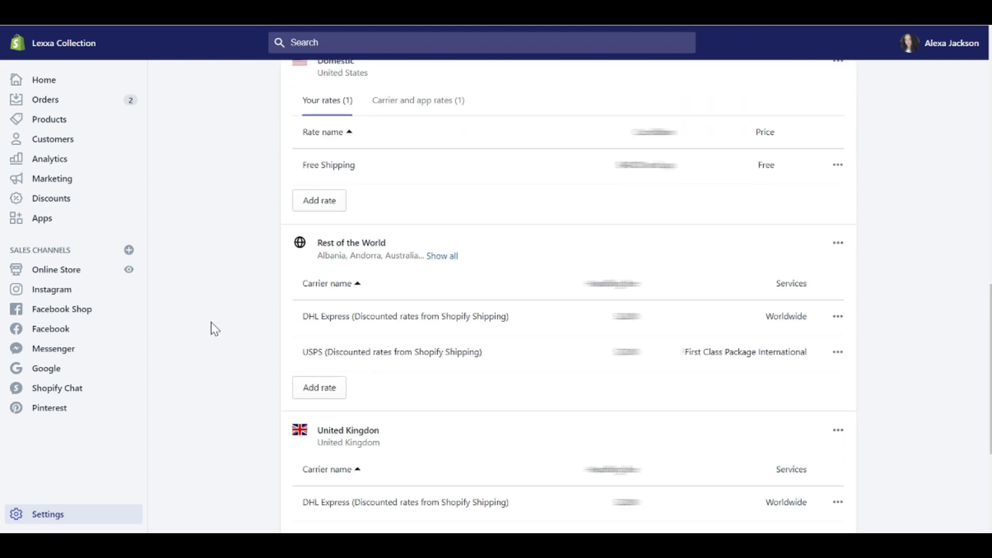
pyautogui.scroll(-5, 215, 329)
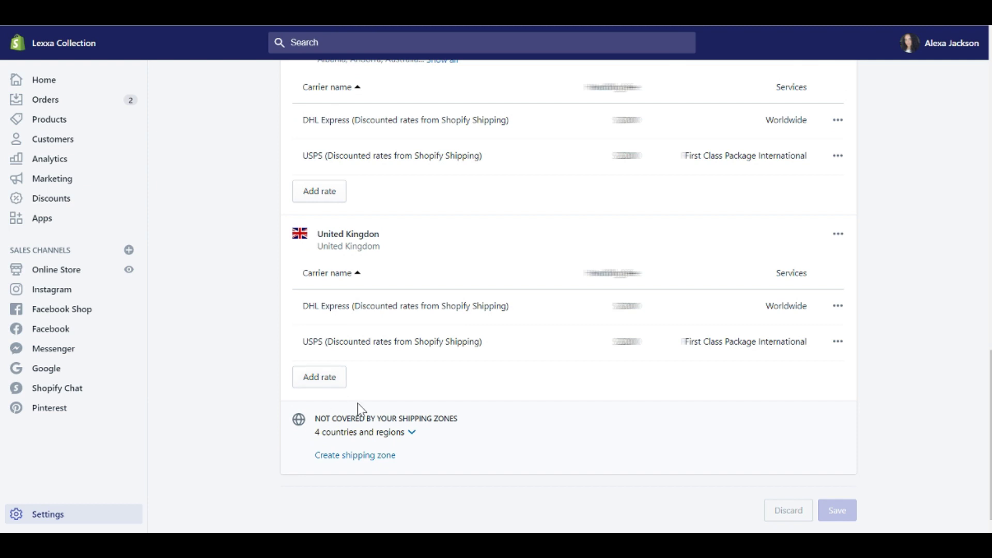
pyautogui.click(395, 433)
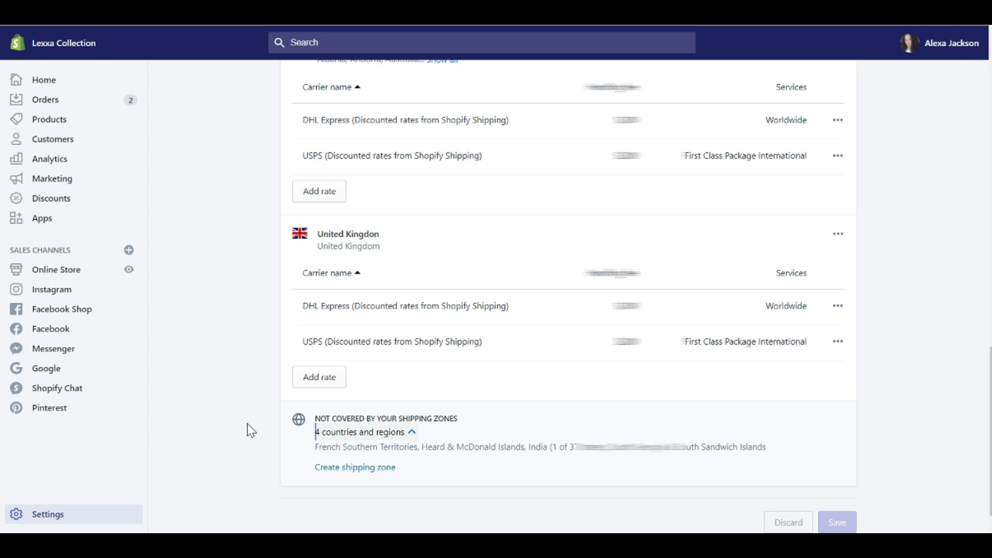
pyautogui.scroll(4, 251, 430)
pyautogui.scroll(3, 250, 429)
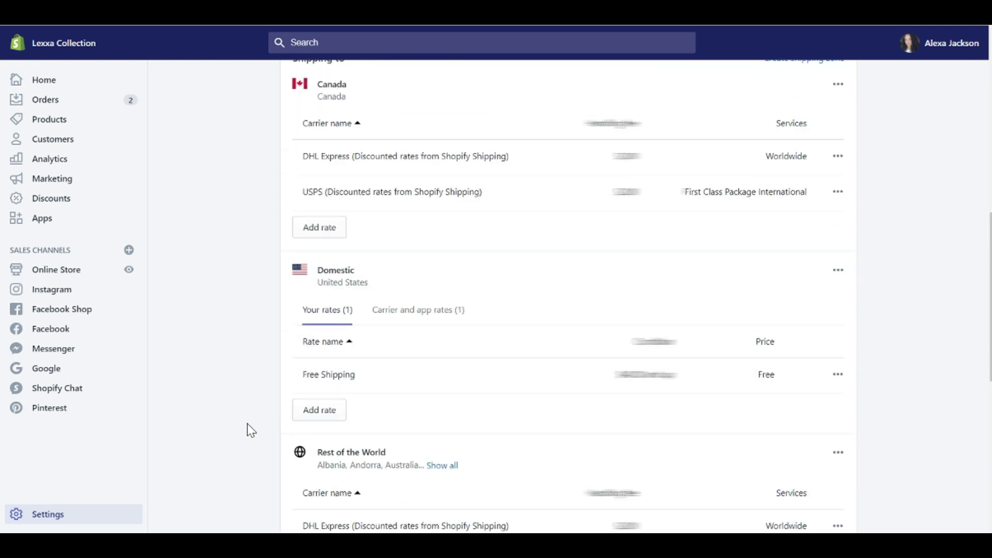
pyautogui.scroll(3, 251, 429)
pyautogui.scroll(1, 882, 262)
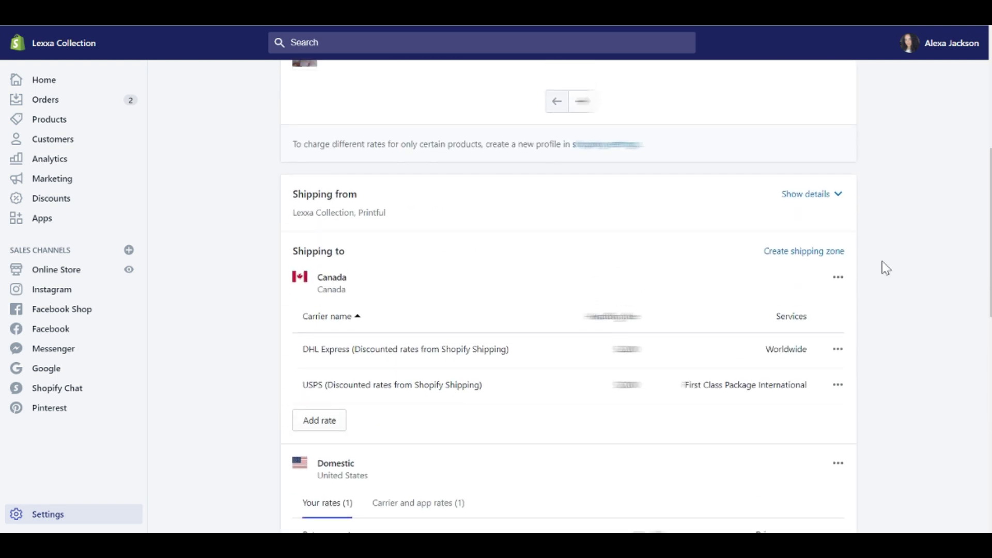
# Create a zone named French with French Southern Territories checked, and confirm it.
pyautogui.click(833, 253)
pyautogui.scroll(-3, 462, 264)
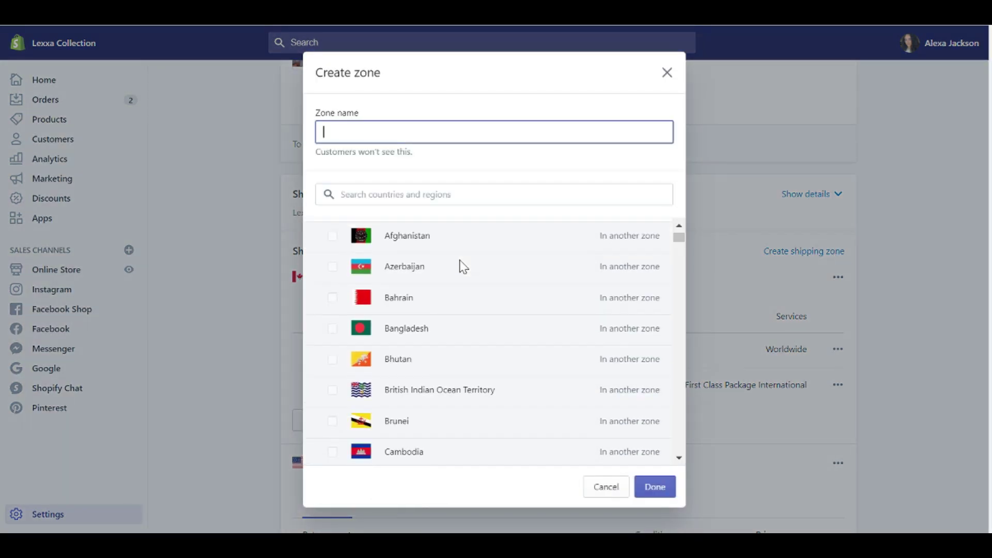
pyautogui.scroll(-3, 463, 264)
pyautogui.scroll(-2, 462, 263)
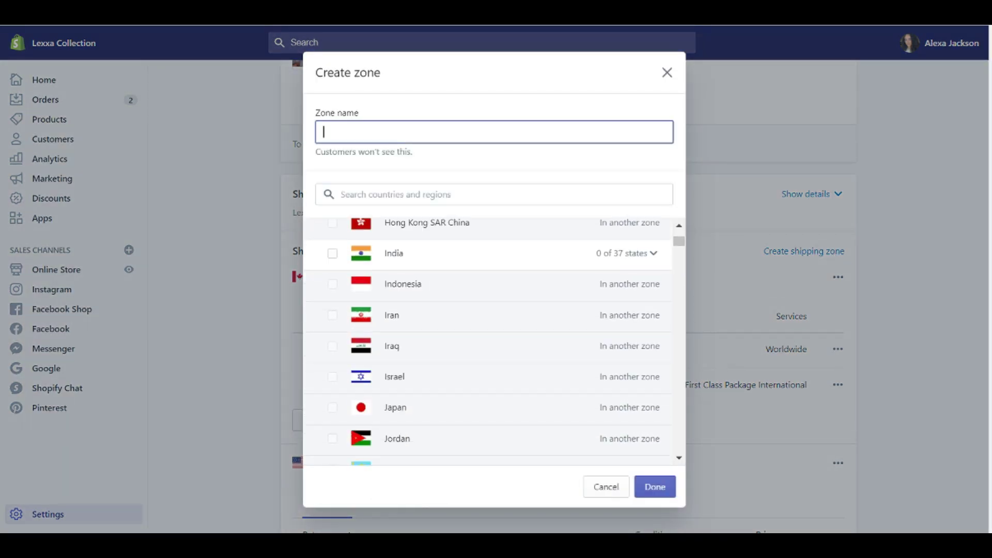
pyautogui.write('Urited S')
pyautogui.write('tates')
pyautogui.scroll(-15, 455, 387)
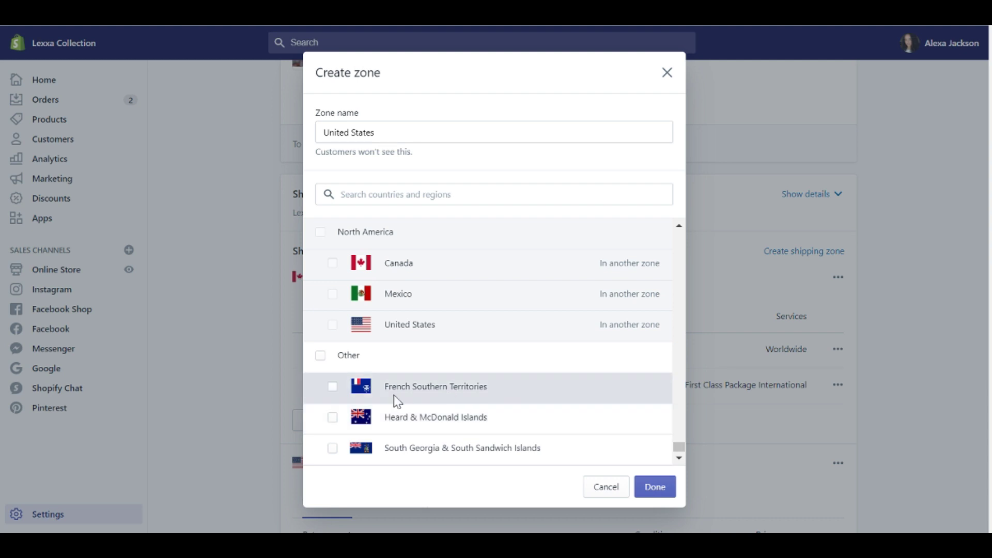
pyautogui.click(332, 386)
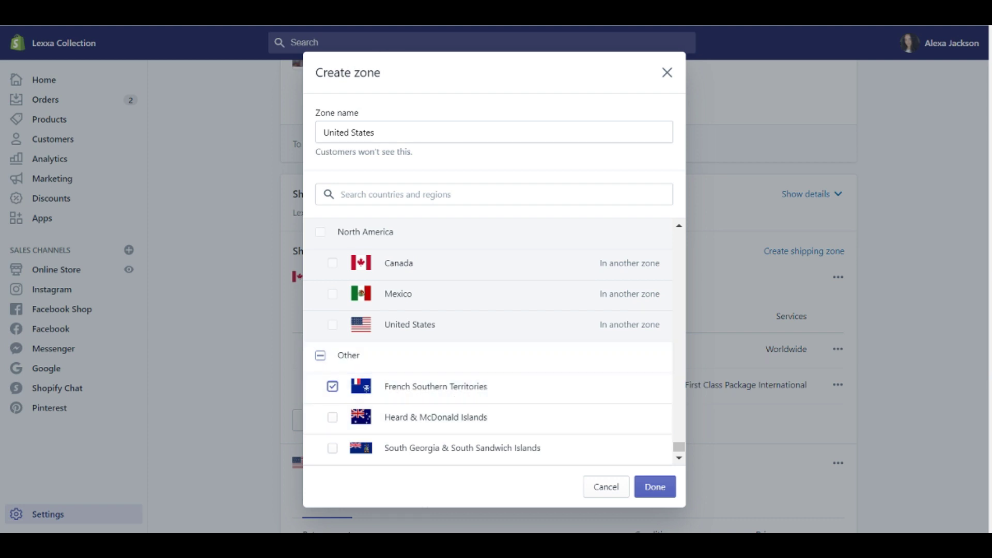
pyautogui.moveTo(383, 132); pyautogui.dragTo(319, 131)
pyautogui.write('F')
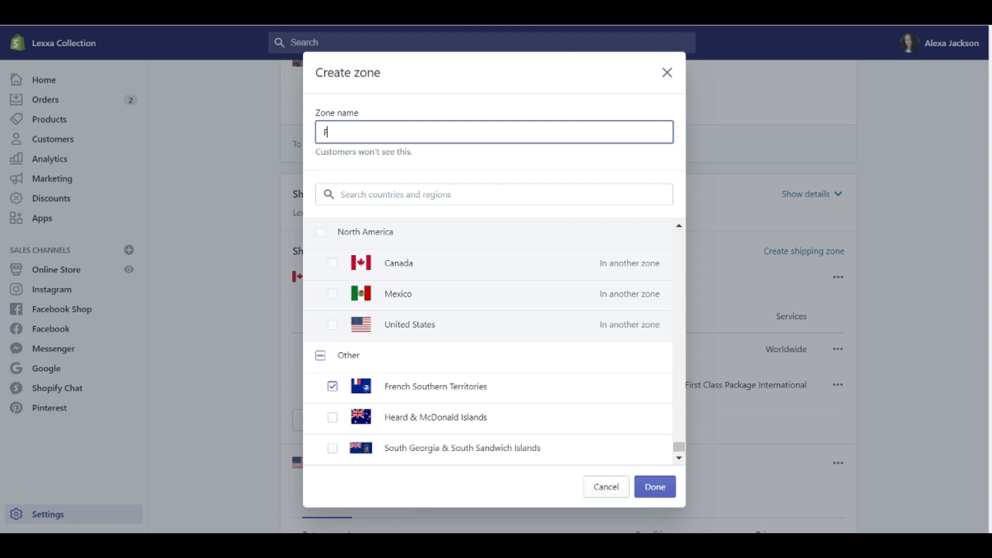
pyautogui.write('rench')
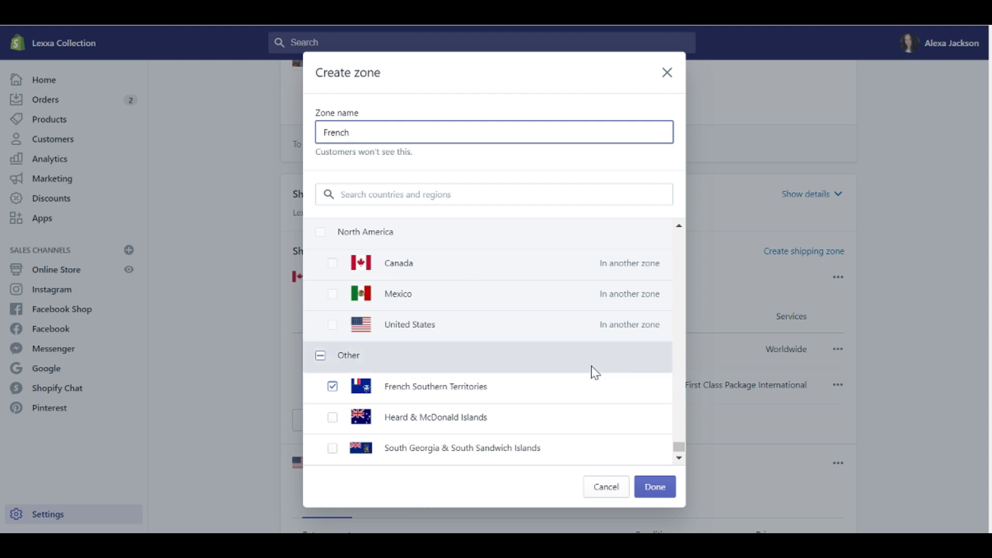
pyautogui.click(655, 487)
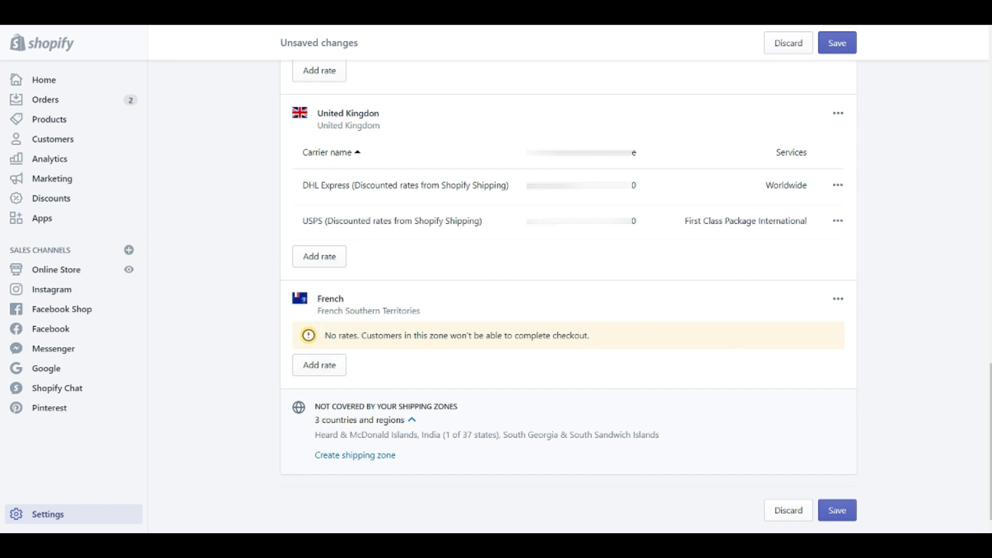
# Add a rate to the French zone priced at $5.00.
pyautogui.click(320, 365)
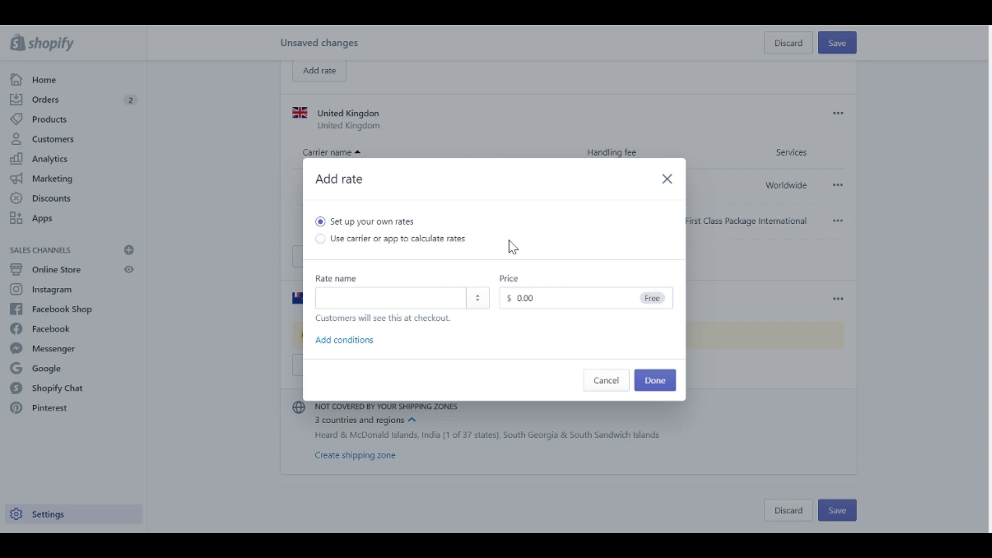
pyautogui.click(399, 299)
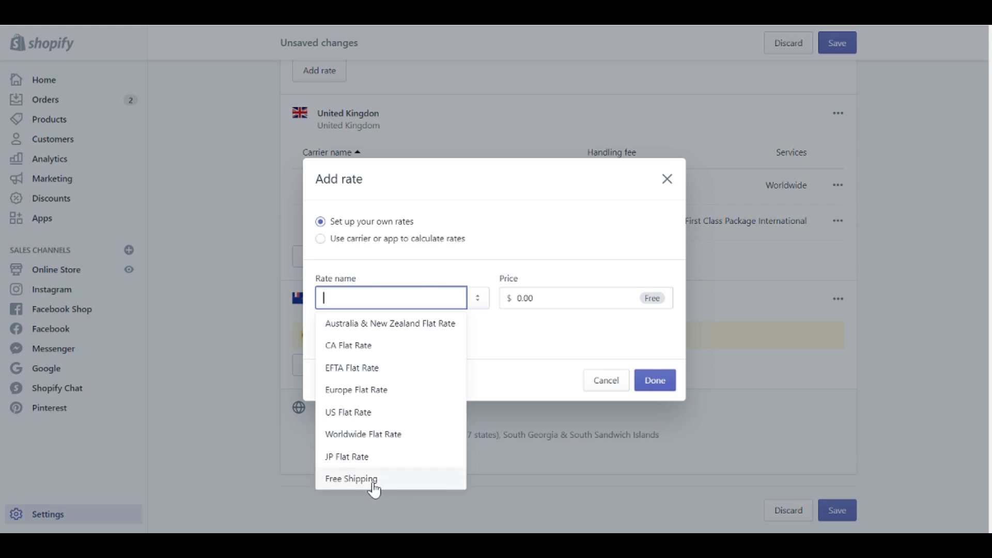
pyautogui.click(529, 344)
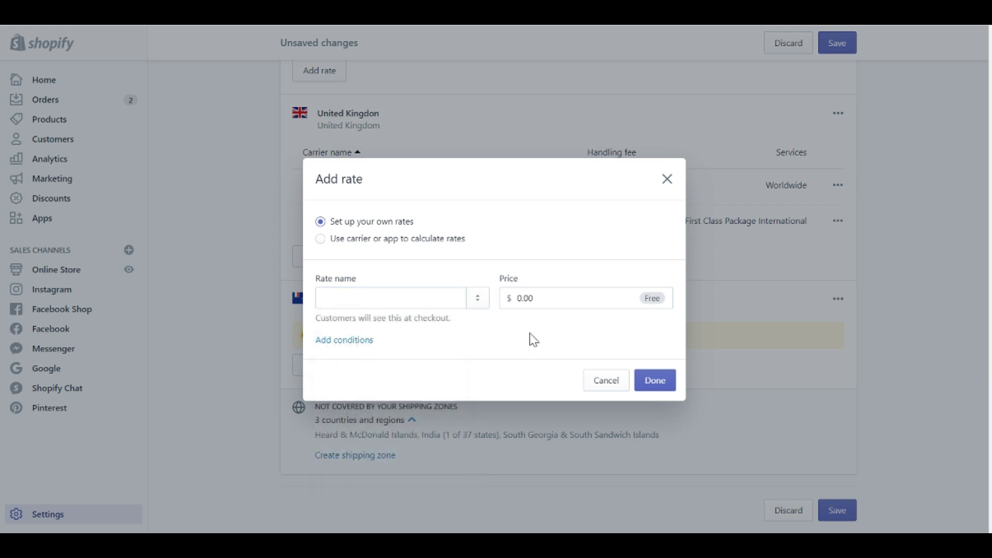
pyautogui.click(573, 298)
pyautogui.press('BackSpace')
pyautogui.press('BackSpace')
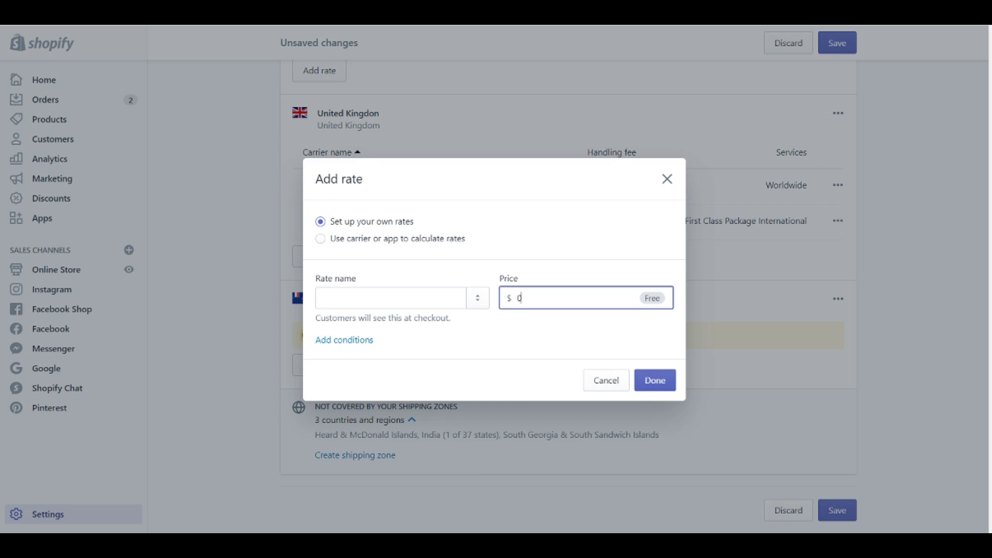
pyautogui.press('BackSpace')
pyautogui.write('5.00')
# Add an item-weight condition of 20 to 50 oz to the rate.
pyautogui.click(344, 340)
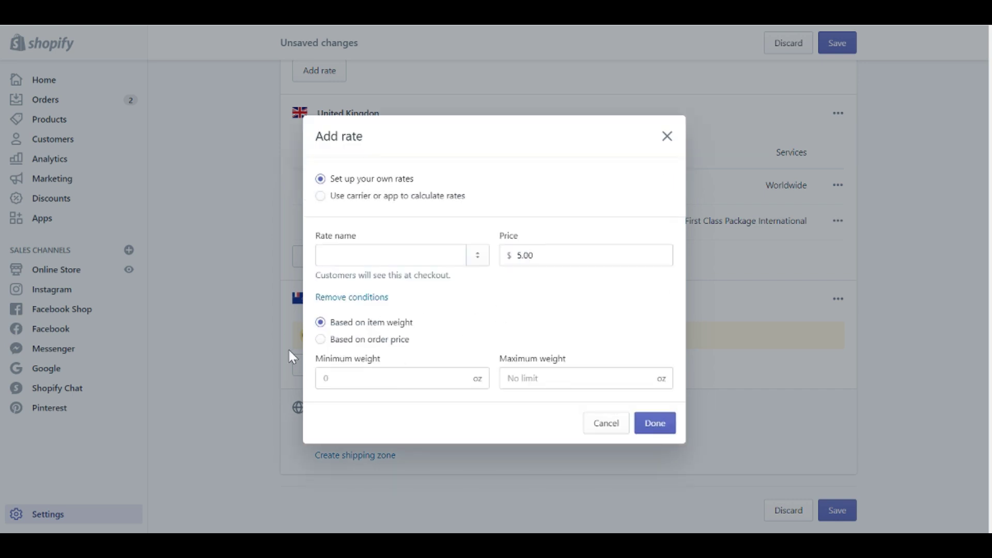
pyautogui.click(320, 340)
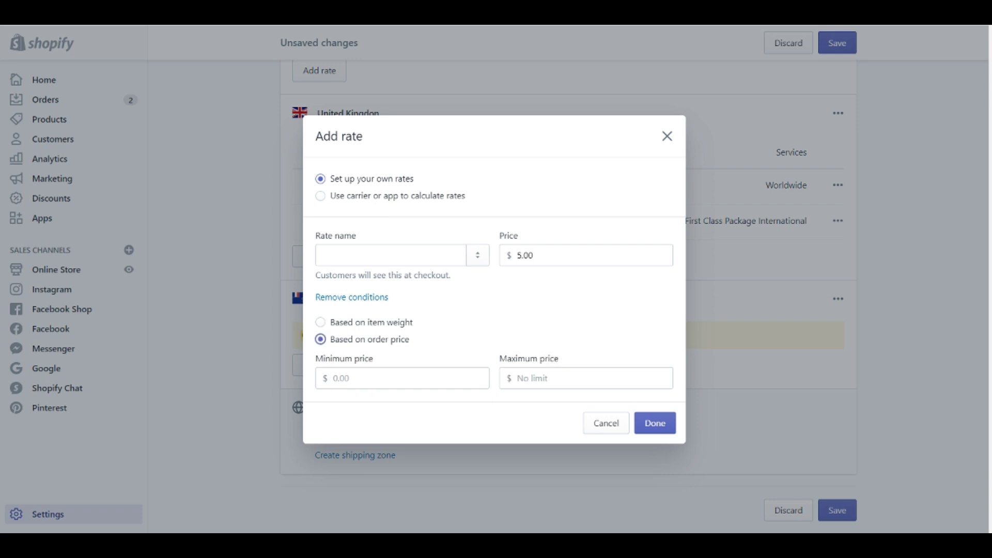
pyautogui.press('Tab')
pyautogui.write('20')
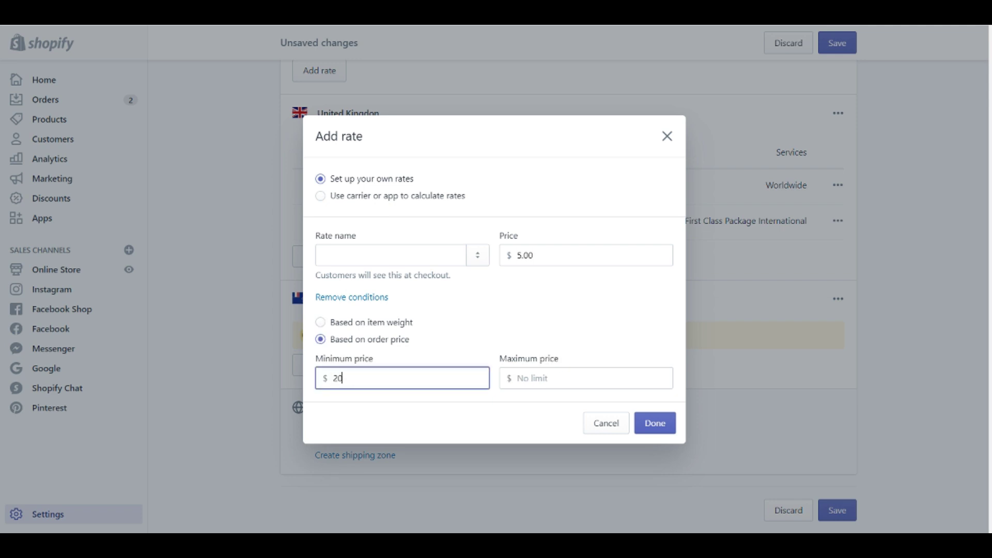
pyautogui.write('.00')
pyautogui.click(547, 307)
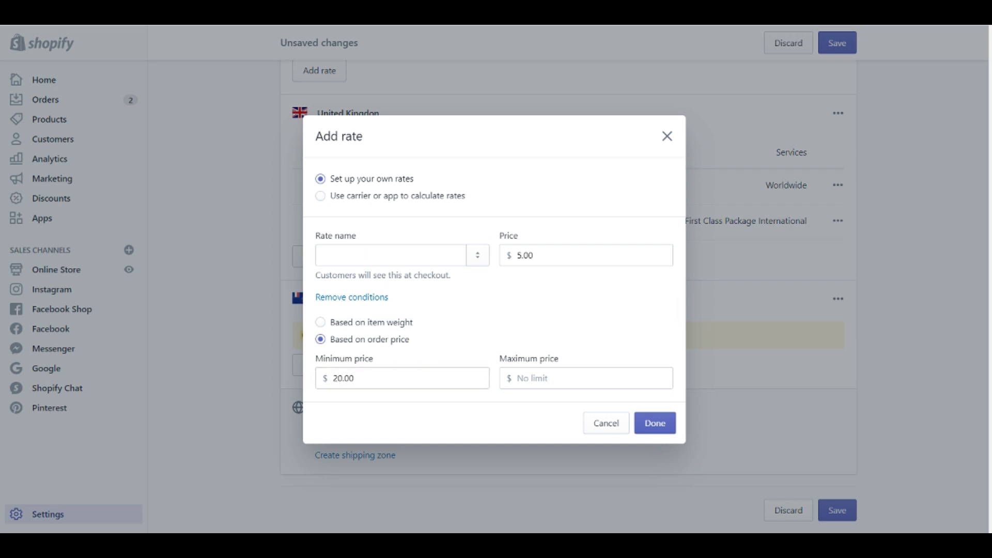
pyautogui.click(558, 378)
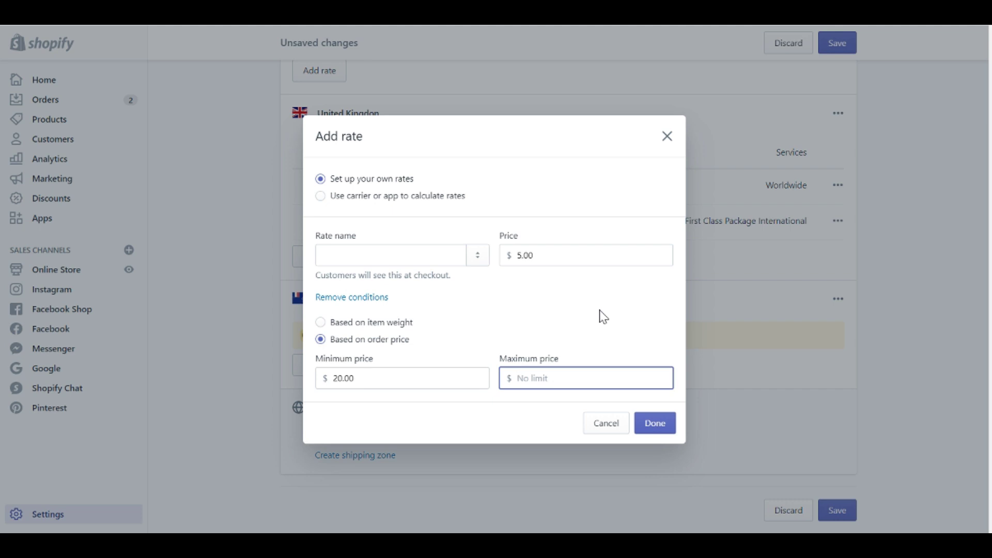
pyautogui.write('50')
pyautogui.click(321, 321)
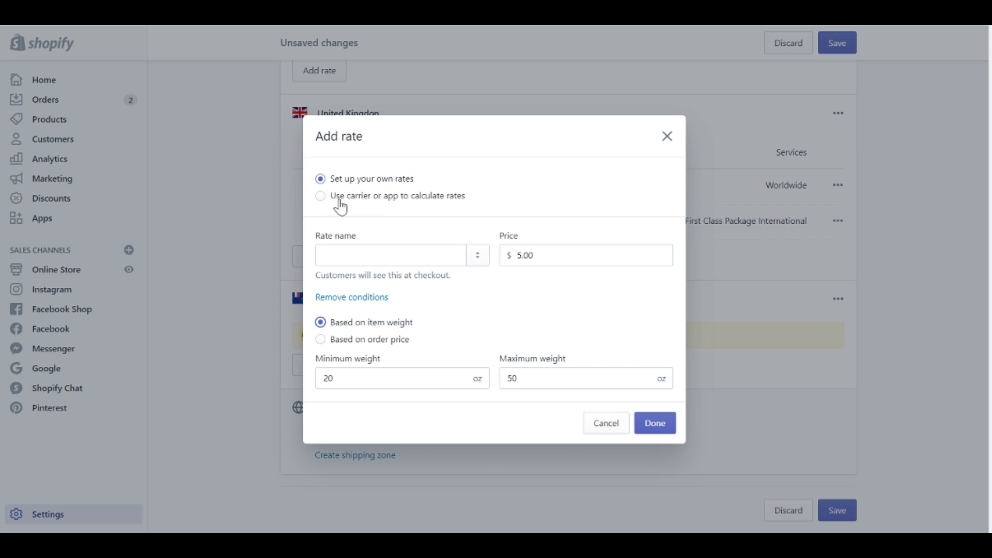
# Switch the rate to USPS carrier-calculated rates, showing new services automatically.
pyautogui.moveTo(473, 203)
pyautogui.mouseDown()
pyautogui.moveTo(384, 204)
pyautogui.moveTo(465, 202)
pyautogui.mouseUp()
pyautogui.click(512, 198)
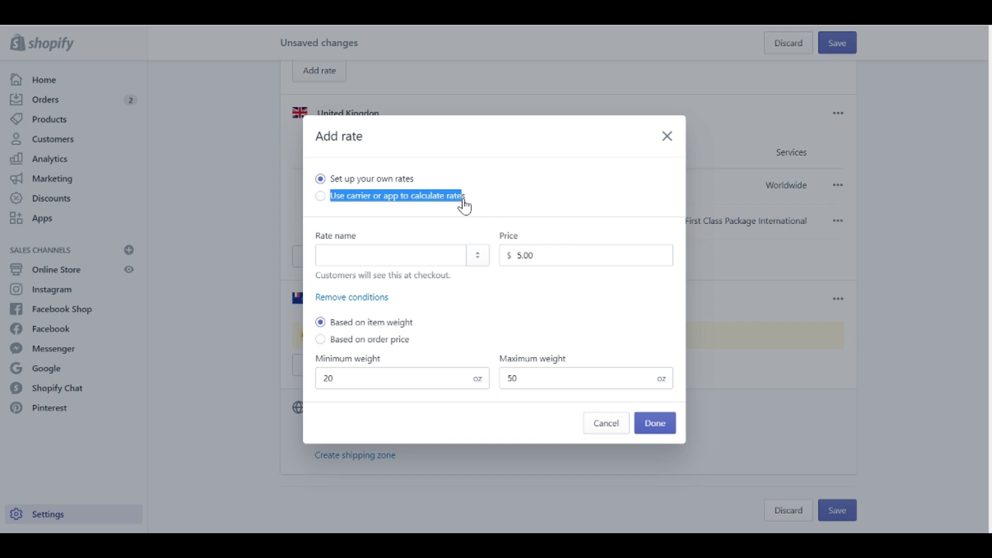
pyautogui.click(320, 196)
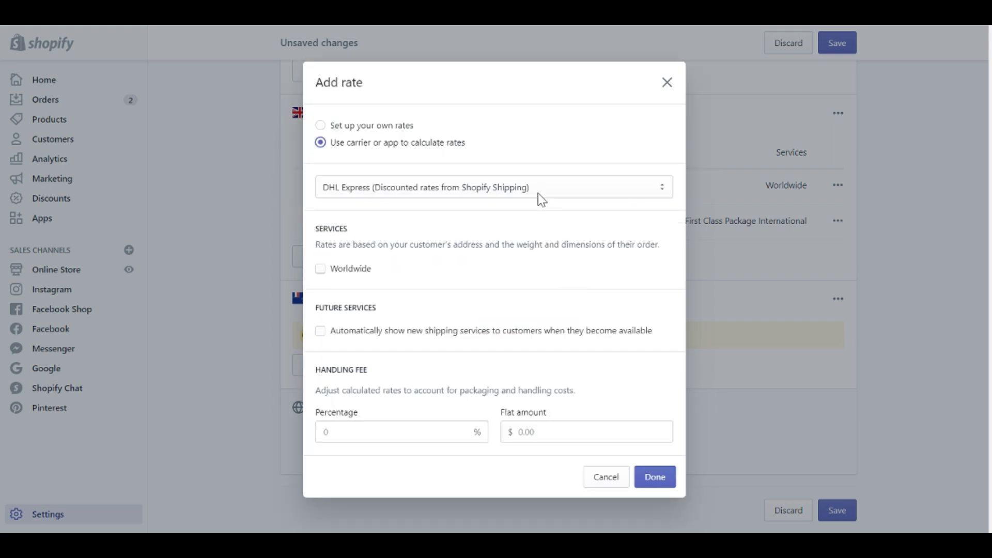
pyautogui.click(493, 189)
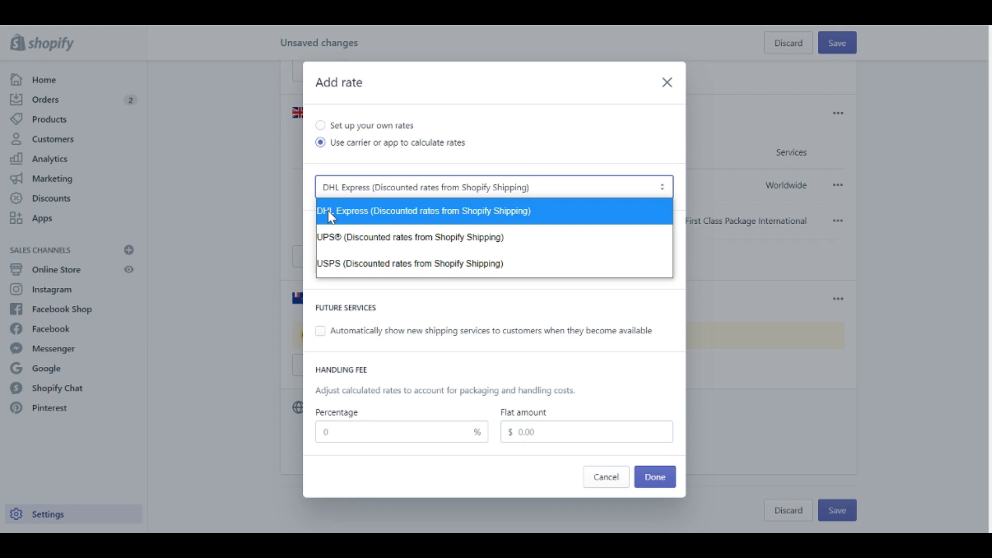
pyautogui.click(335, 263)
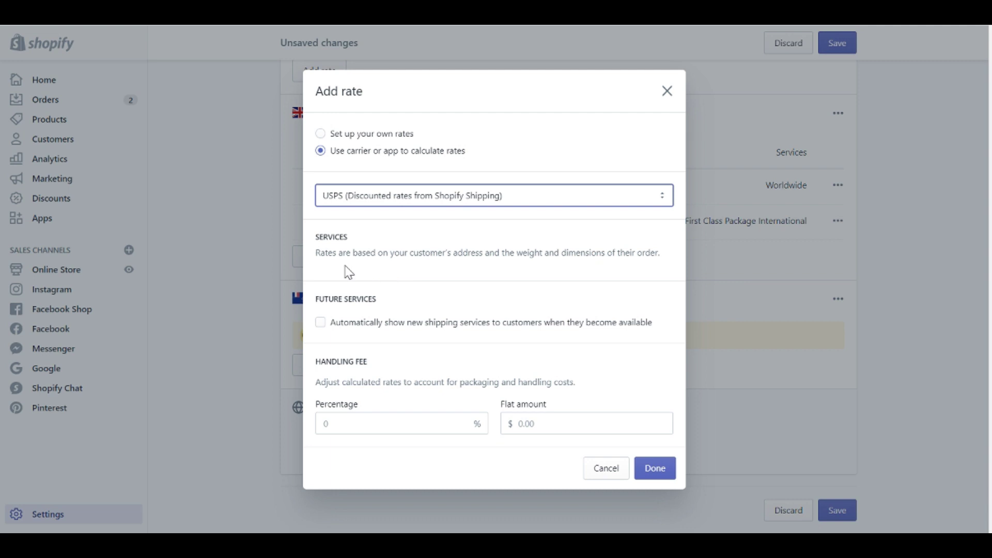
pyautogui.moveTo(319, 253); pyautogui.dragTo(669, 258)
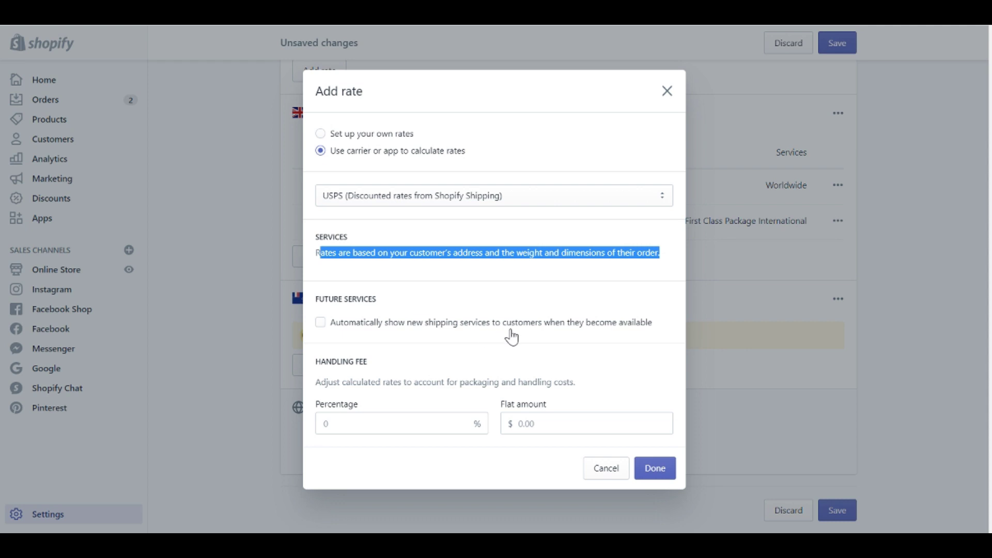
pyautogui.click(321, 322)
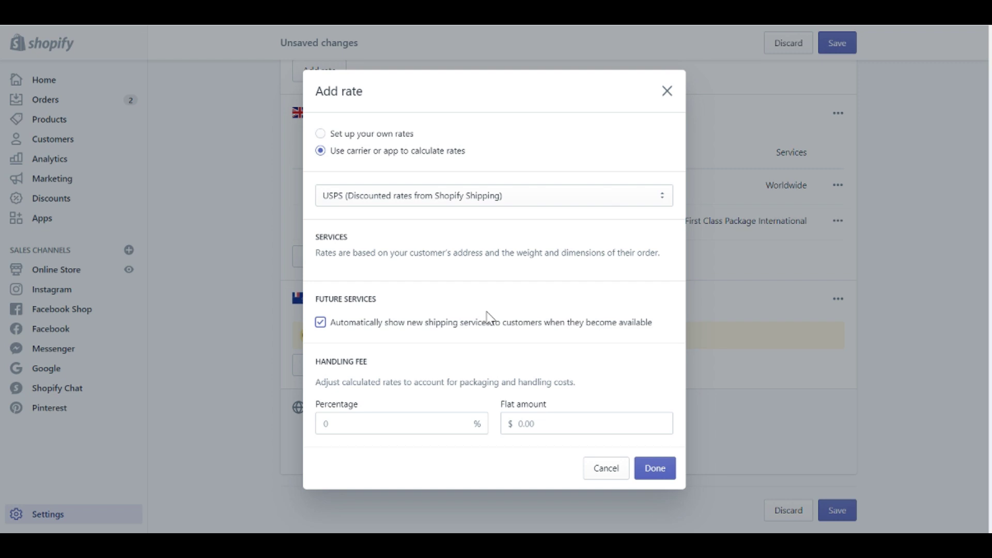
# Try a 15% percentage handling fee, then clear it.
pyautogui.click(356, 422)
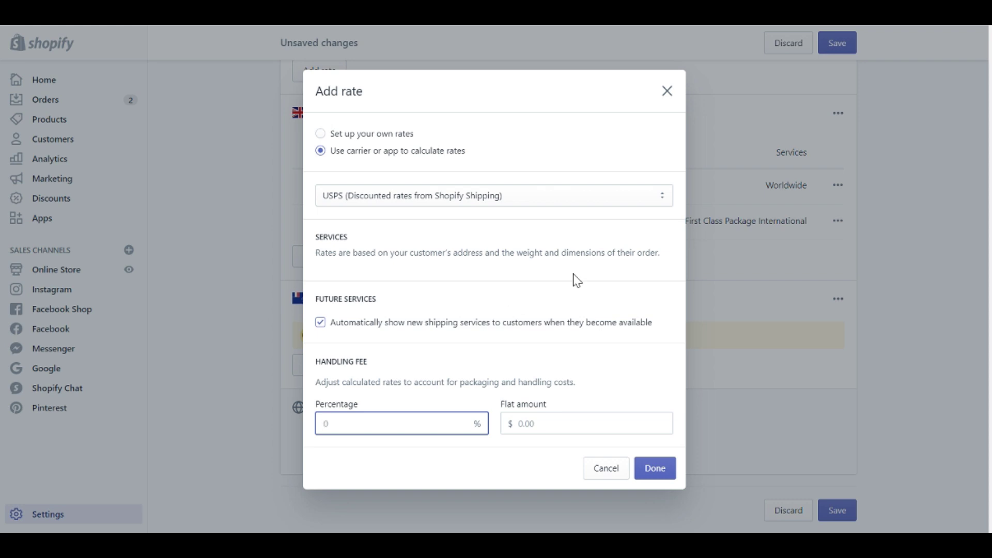
pyautogui.moveTo(661, 253)
pyautogui.mouseDown()
pyautogui.moveTo(344, 267)
pyautogui.moveTo(316, 255)
pyautogui.mouseUp()
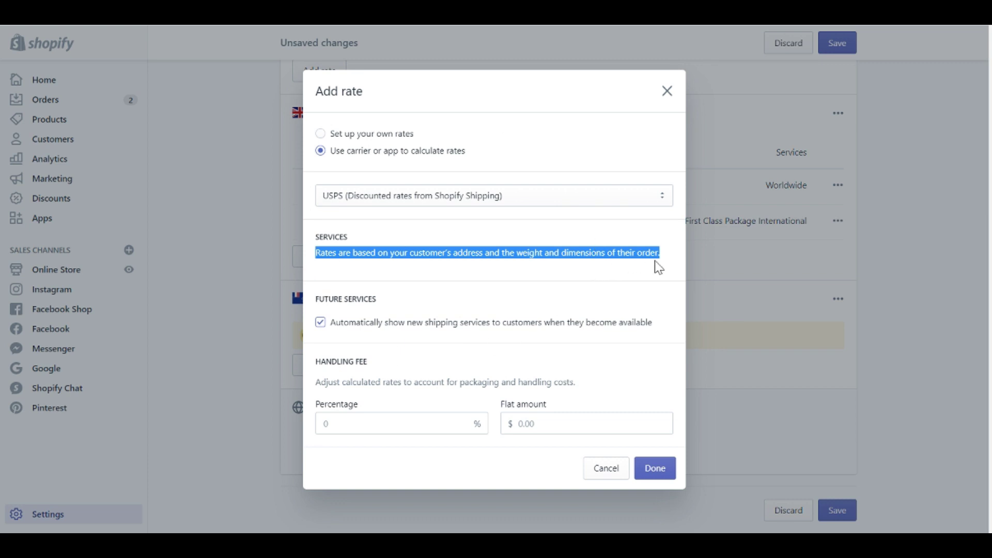
pyautogui.press('Tab')
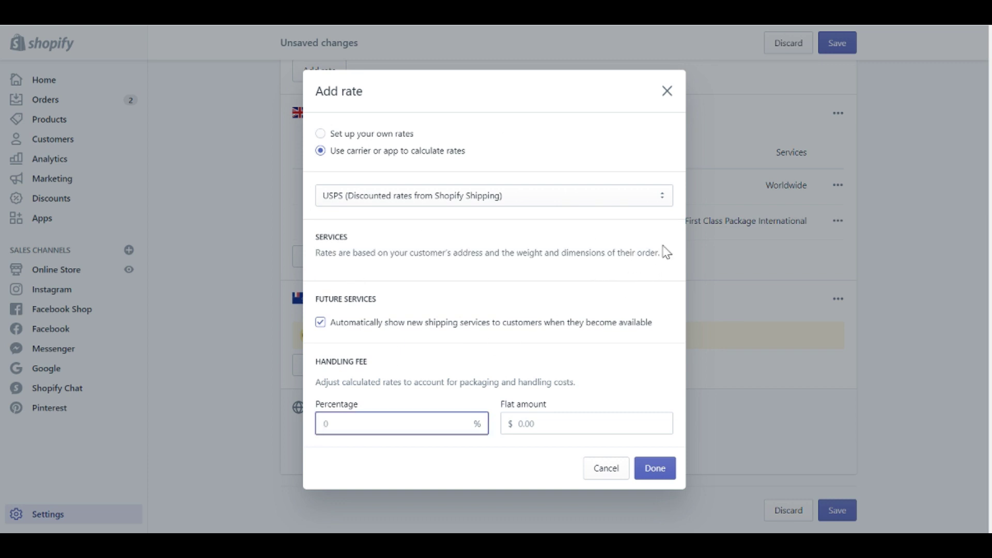
pyautogui.moveTo(671, 256); pyautogui.dragTo(313, 280)
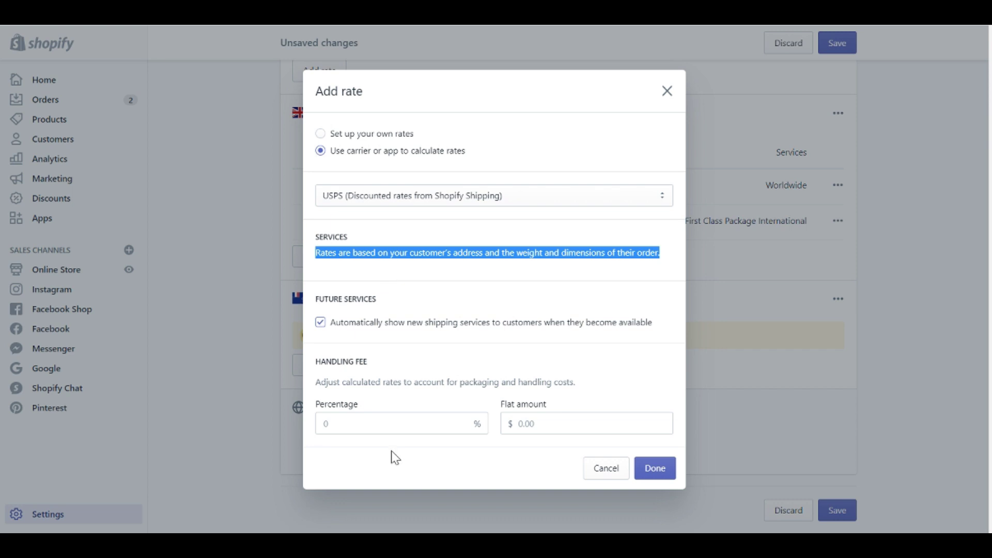
pyautogui.click(395, 423)
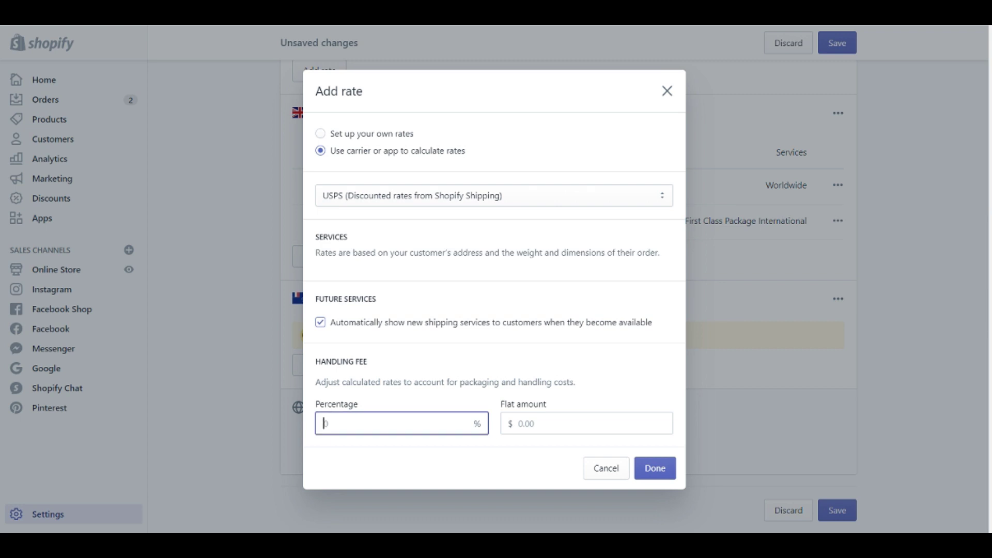
pyautogui.write('15')
pyautogui.moveTo(576, 382); pyautogui.dragTo(459, 382)
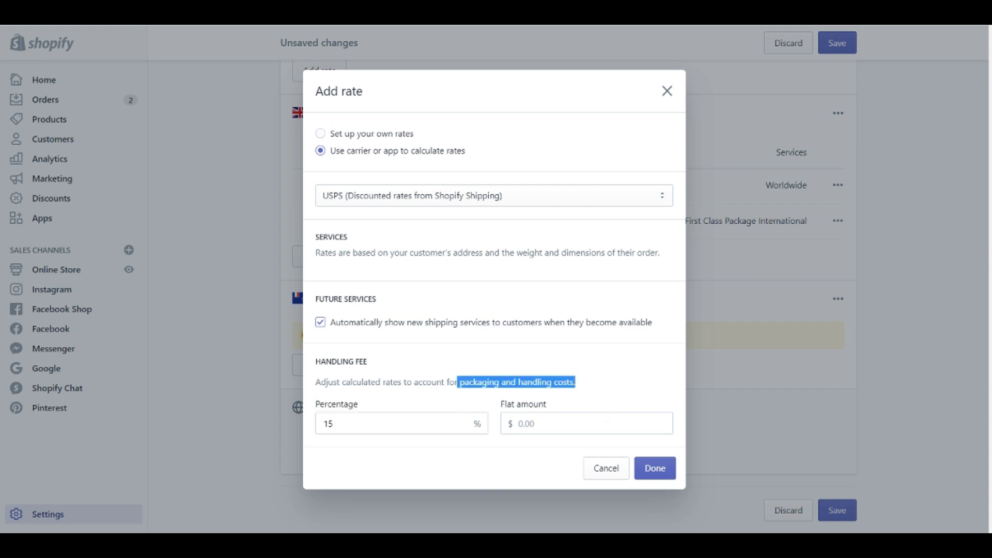
pyautogui.click(401, 424)
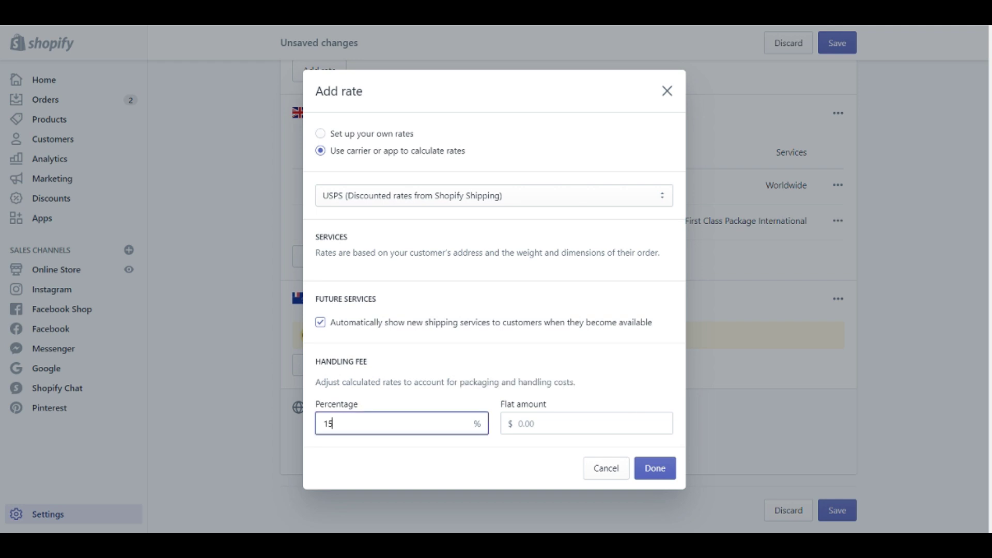
pyautogui.press('BackSpace')
pyautogui.press('BackSpace')
# Discard the carrier rate and edit the Free Shipping rate ($0.00 from $40.00).
pyautogui.click(667, 94)
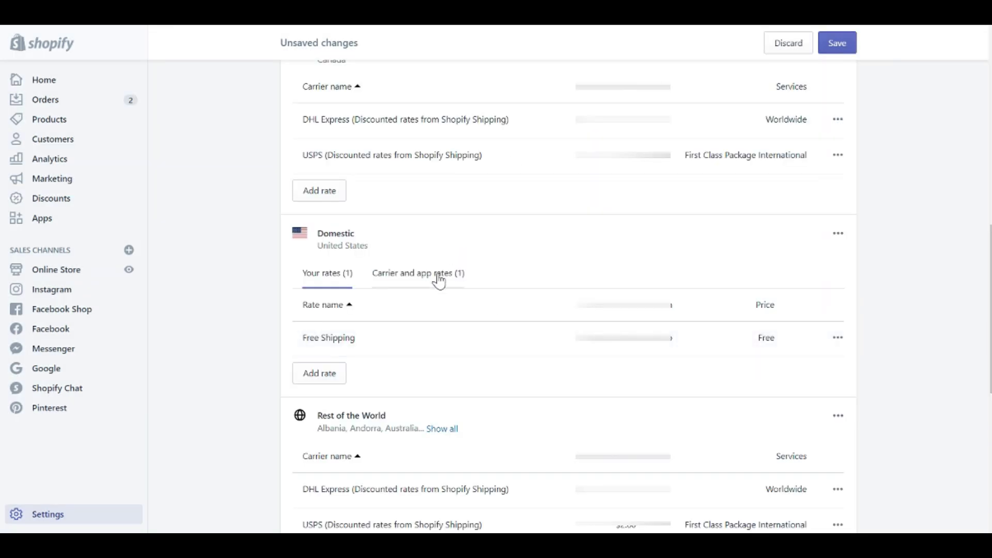
pyautogui.click(838, 338)
pyautogui.click(830, 367)
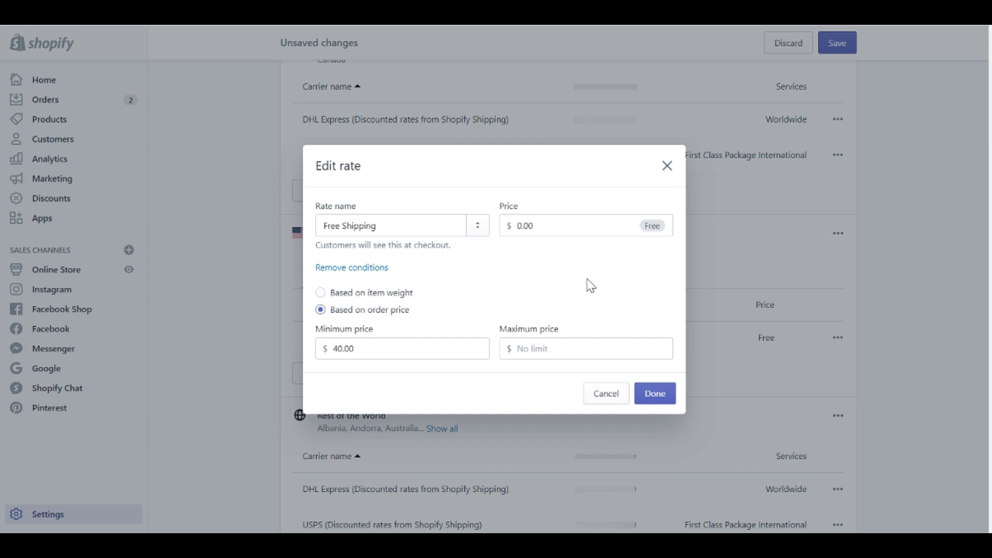
# Close Free Shipping unchanged; confirm USPS First Class Package, Priority Mail, 10% handling fee.
pyautogui.click(601, 395)
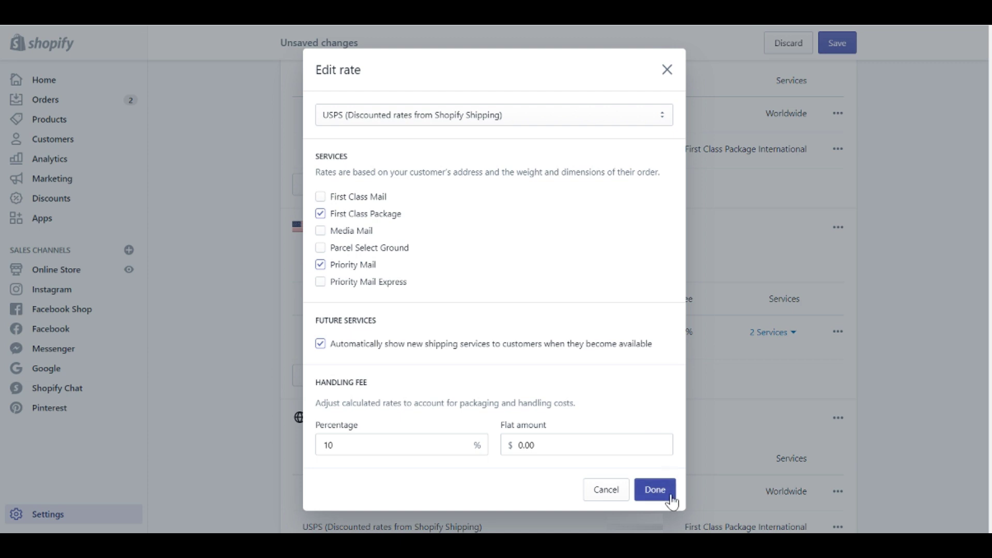
pyautogui.click(655, 489)
pyautogui.scroll(-8, 369, 243)
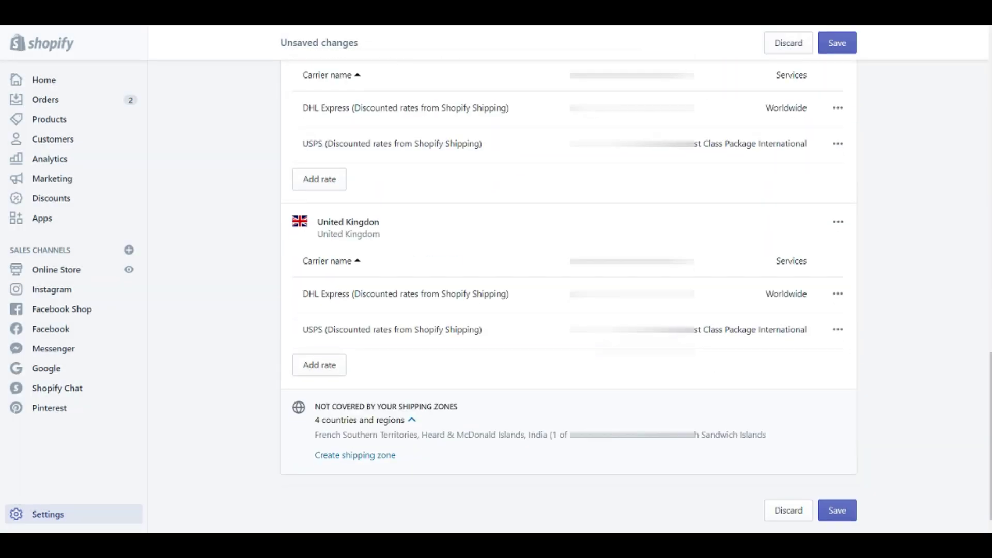
pyautogui.scroll(3, 369, 243)
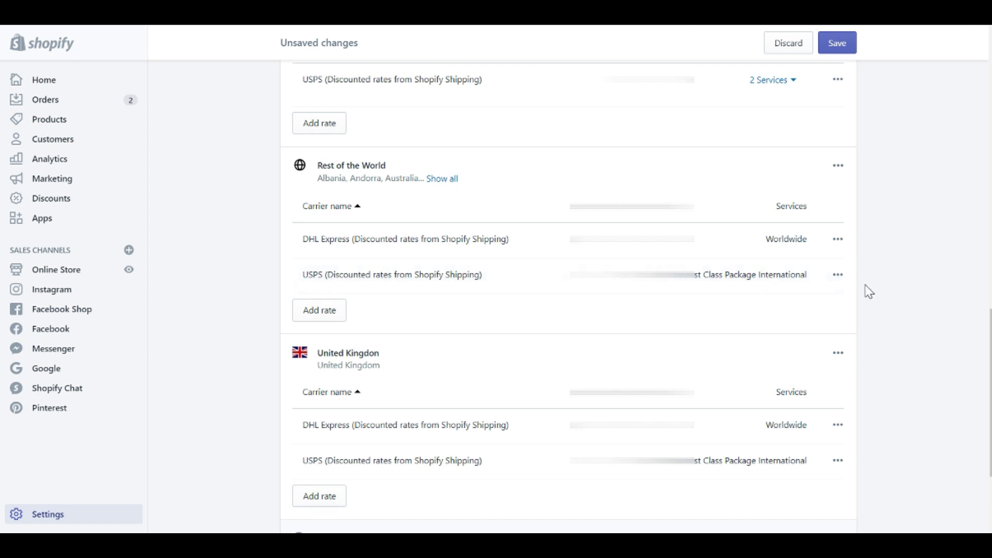
pyautogui.scroll(-1, 767, 499)
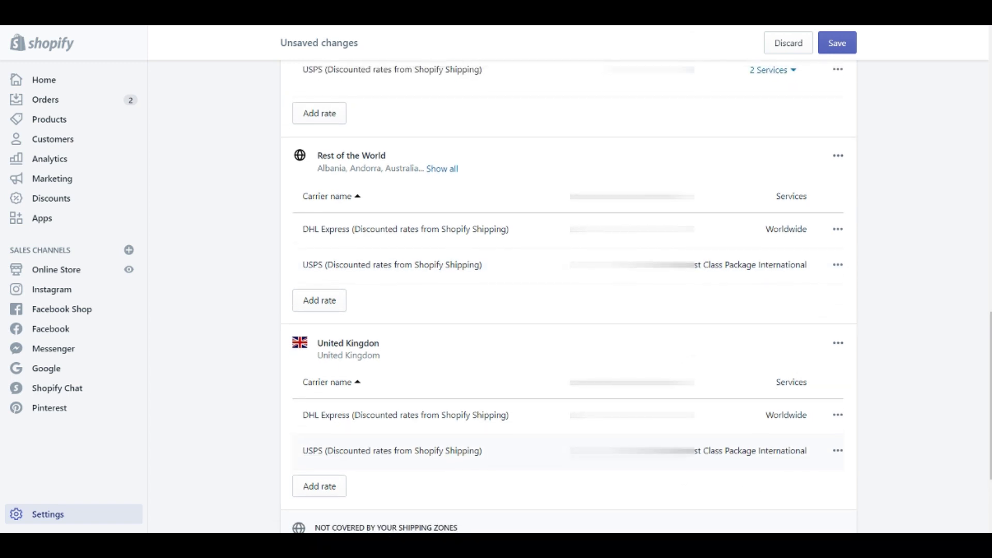
pyautogui.scroll(3, 566, 310)
pyautogui.scroll(3, 565, 310)
pyautogui.scroll(1, 567, 310)
pyautogui.scroll(1, 566, 310)
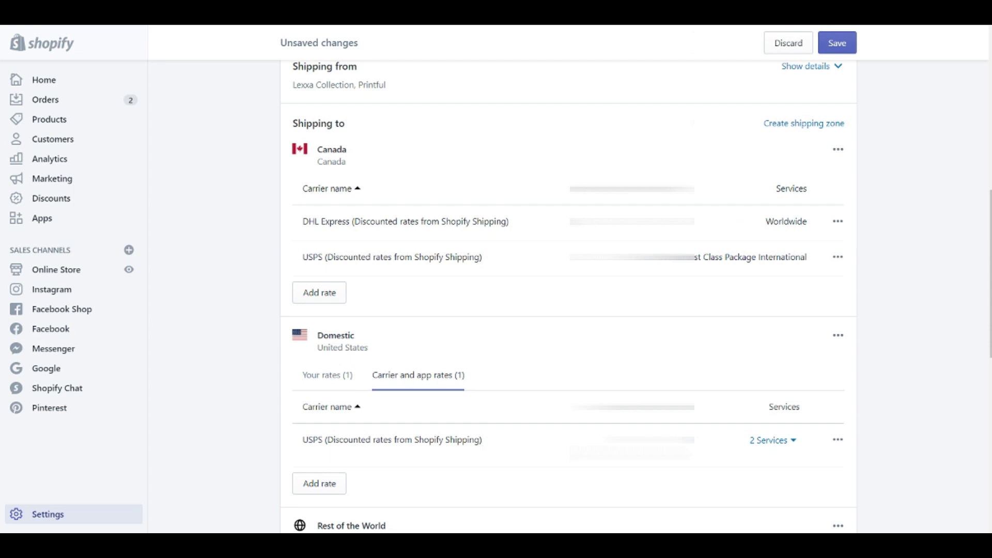
pyautogui.scroll(1, 566, 310)
pyautogui.scroll(3, 566, 310)
pyautogui.scroll(1, 566, 310)
pyautogui.scroll(2, 565, 310)
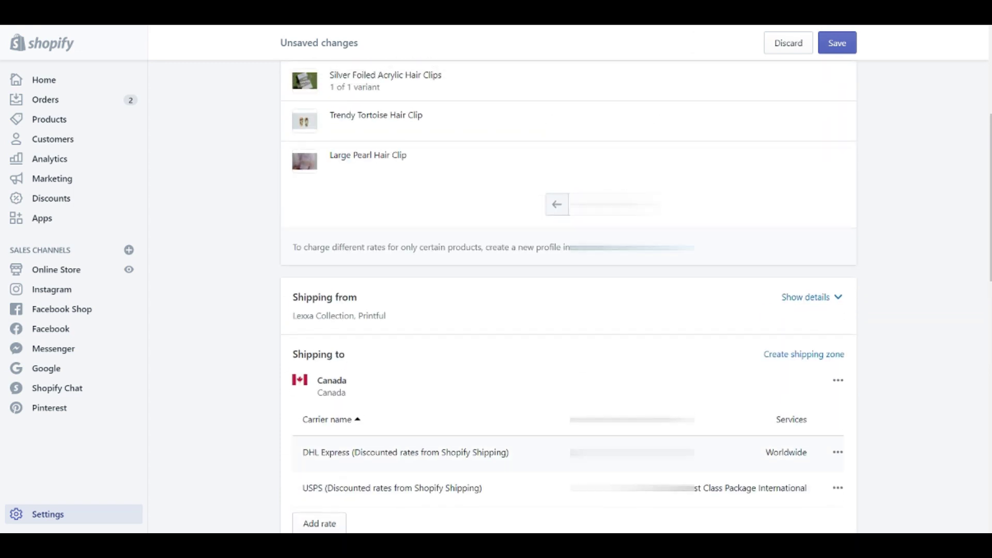
pyautogui.scroll(-2, 566, 310)
pyautogui.scroll(-3, 566, 310)
pyautogui.scroll(-3, 566, 310)
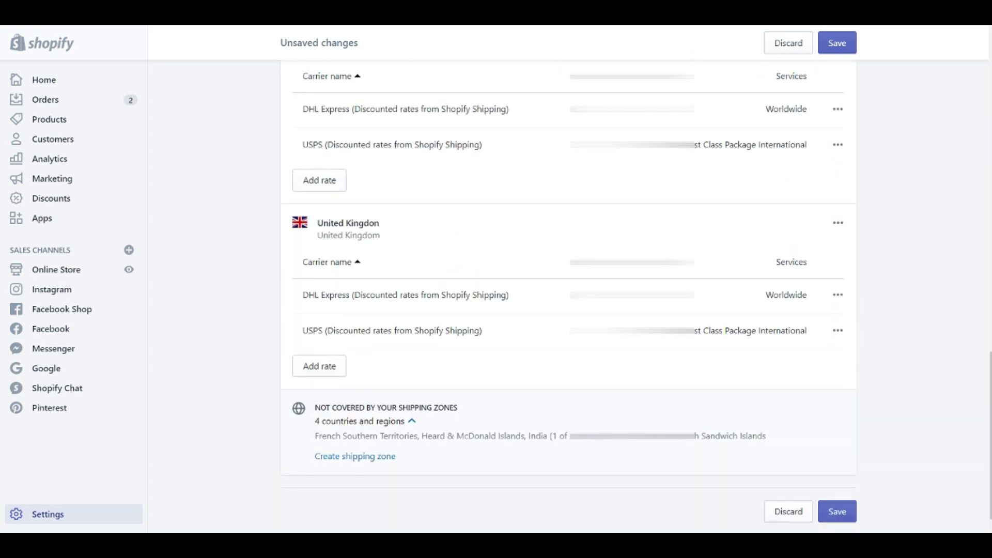
pyautogui.scroll(1, 565, 310)
pyautogui.scroll(3, 566, 311)
pyautogui.scroll(4, 566, 310)
pyautogui.scroll(3, 566, 309)
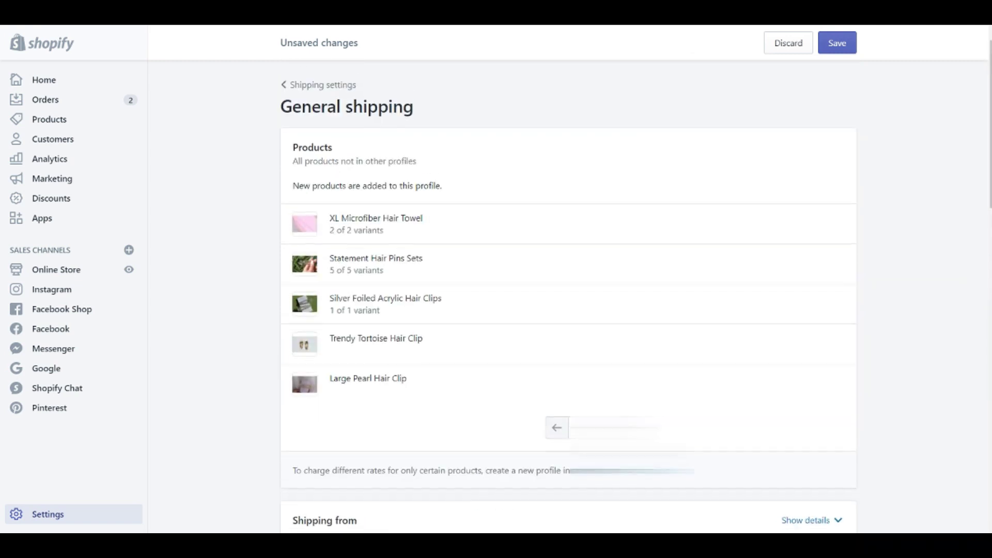
# Return from the General shipping profile to the Shipping and delivery overview.
pyautogui.click(323, 84)
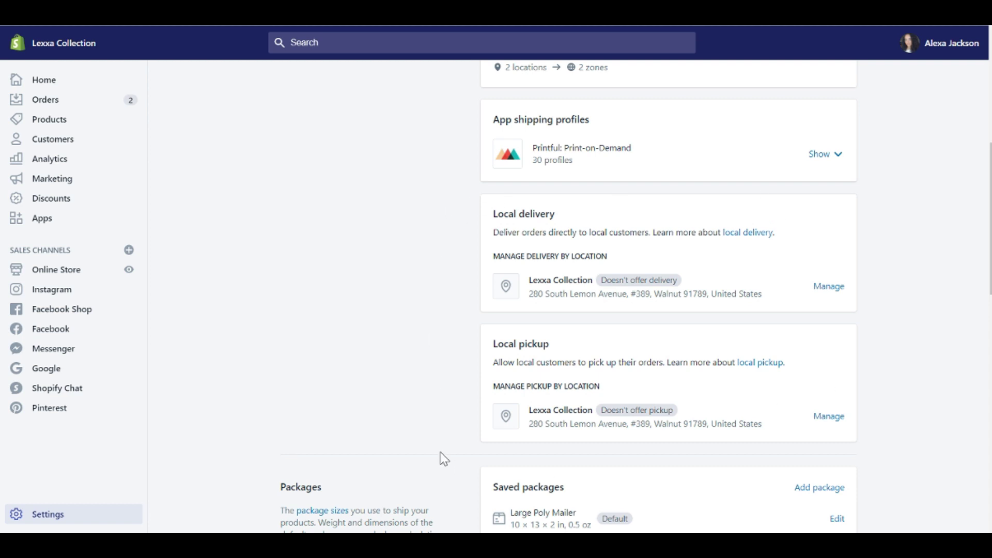
pyautogui.scroll(-5, 789, 215)
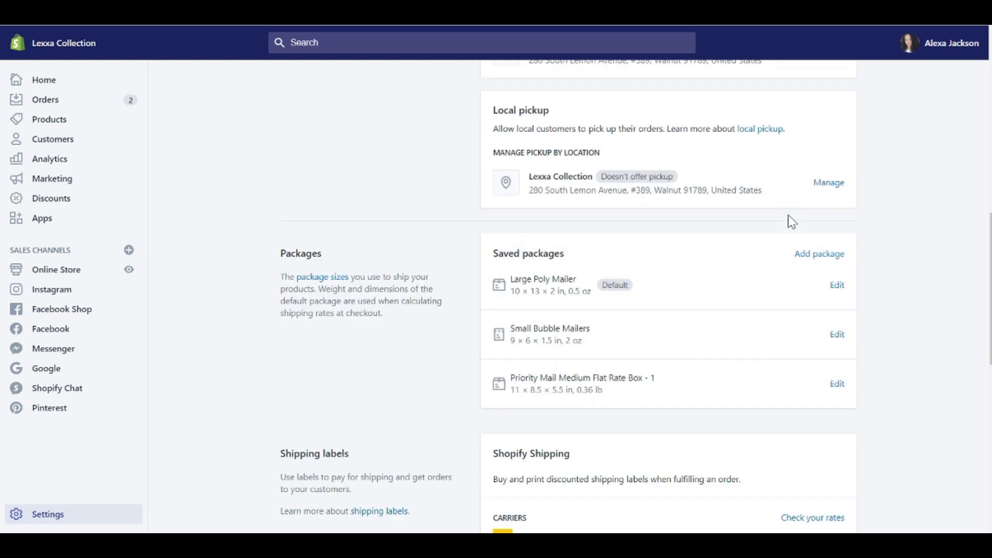
pyautogui.scroll(-5, 788, 215)
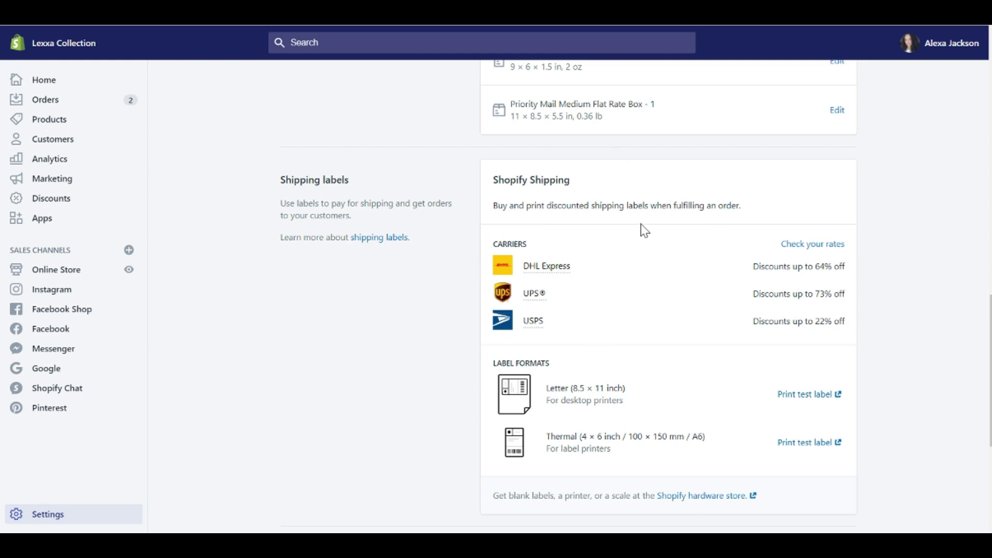
pyautogui.scroll(5, 644, 192)
pyautogui.scroll(5, 644, 192)
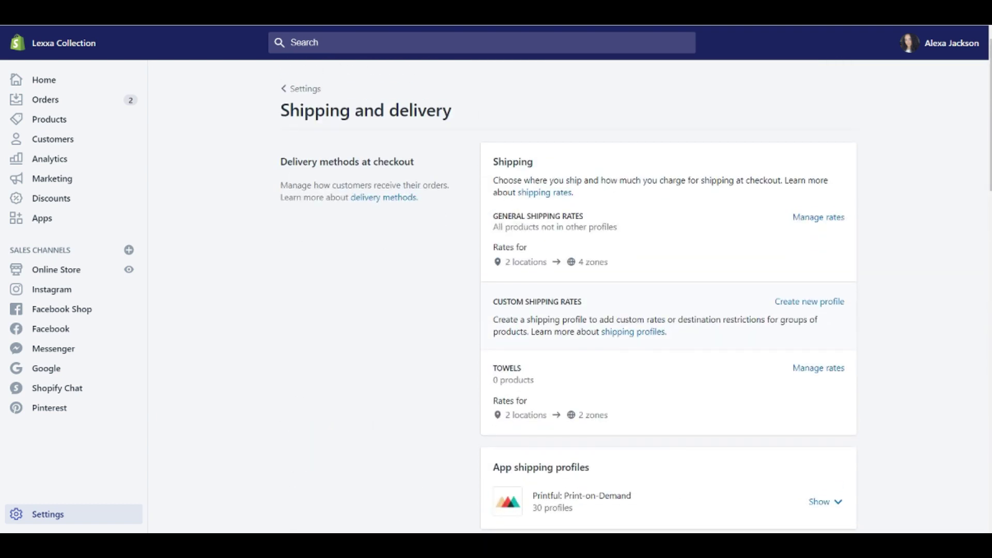
pyautogui.scroll(-8, 446, 178)
pyautogui.scroll(-8, 447, 177)
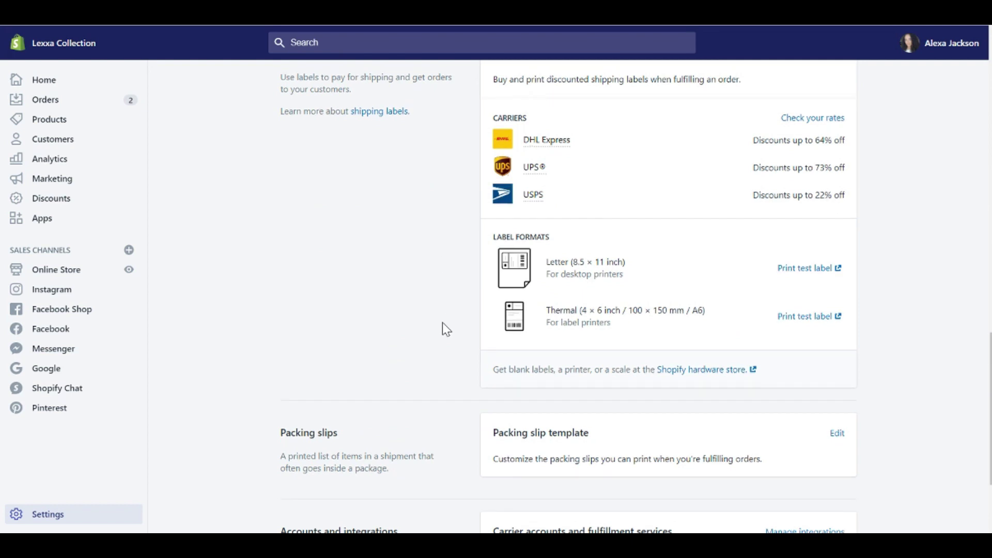
pyautogui.scroll(-2, 442, 323)
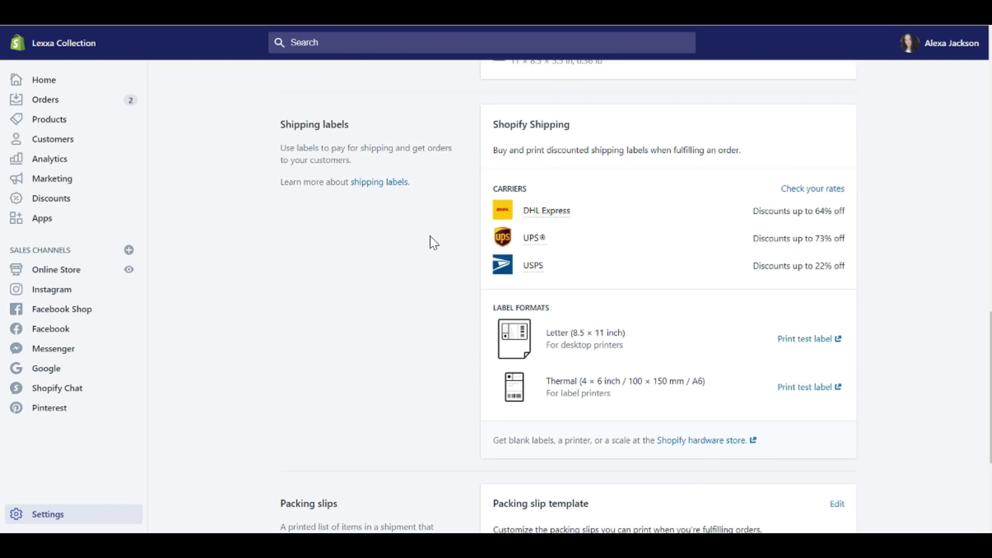
pyautogui.scroll(1, 430, 237)
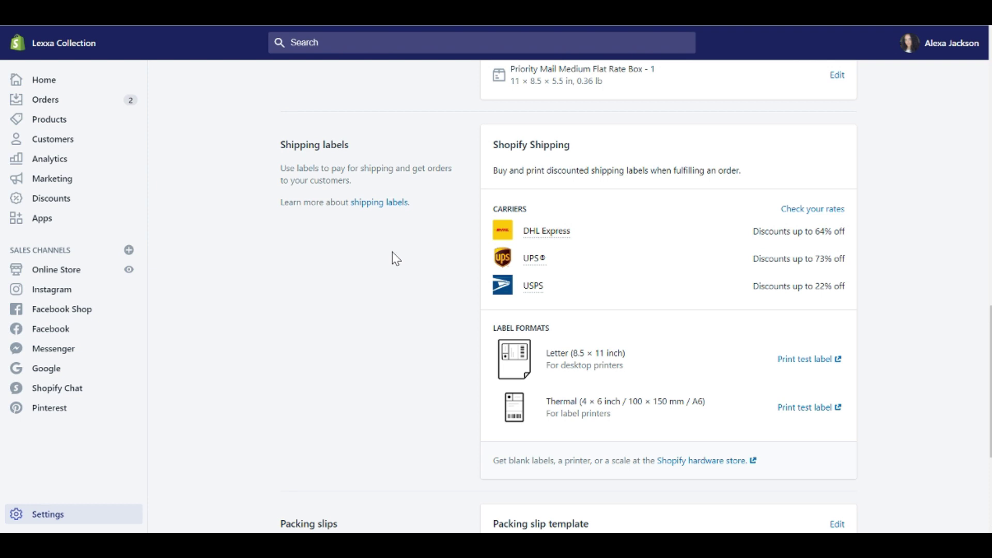
pyautogui.scroll(-1, 392, 252)
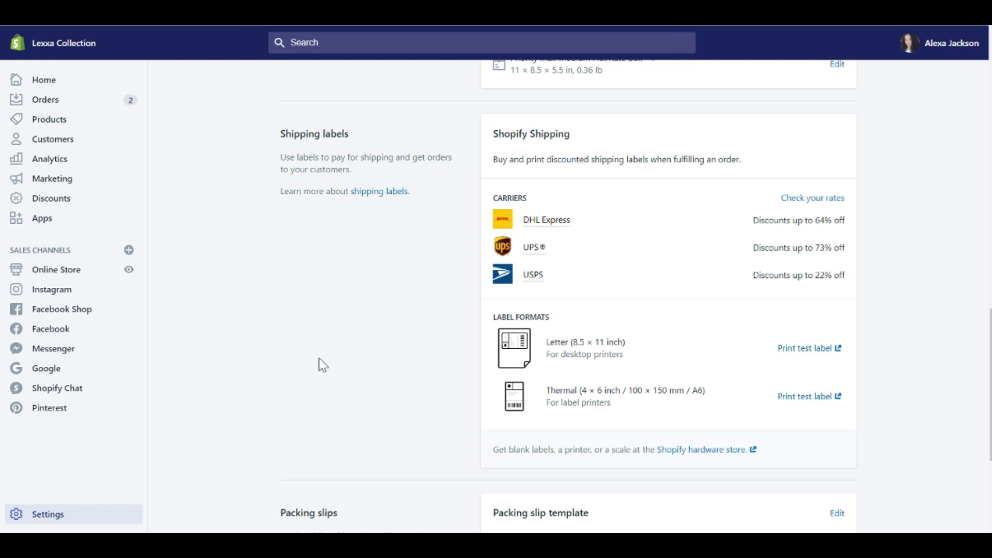
pyautogui.scroll(-3, 323, 365)
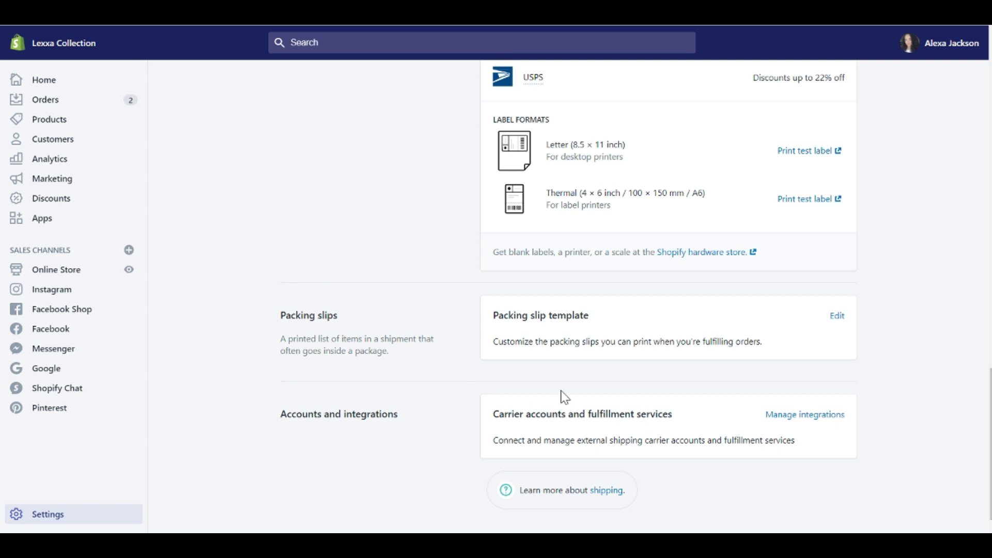
# Browse the packing slip template editor, then go back to Shipping and delivery.
pyautogui.click(836, 315)
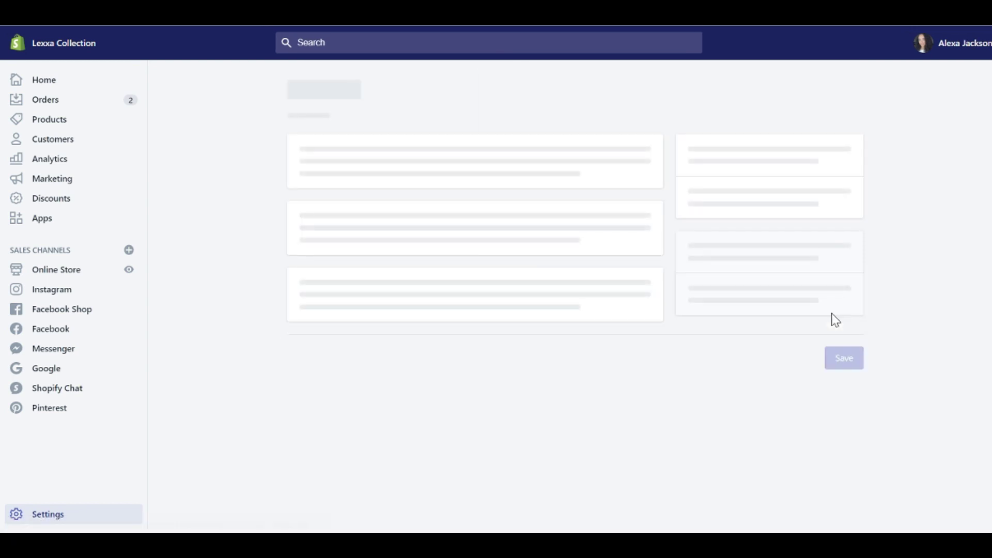
pyautogui.scroll(-8, 465, 310)
pyautogui.scroll(-8, 465, 310)
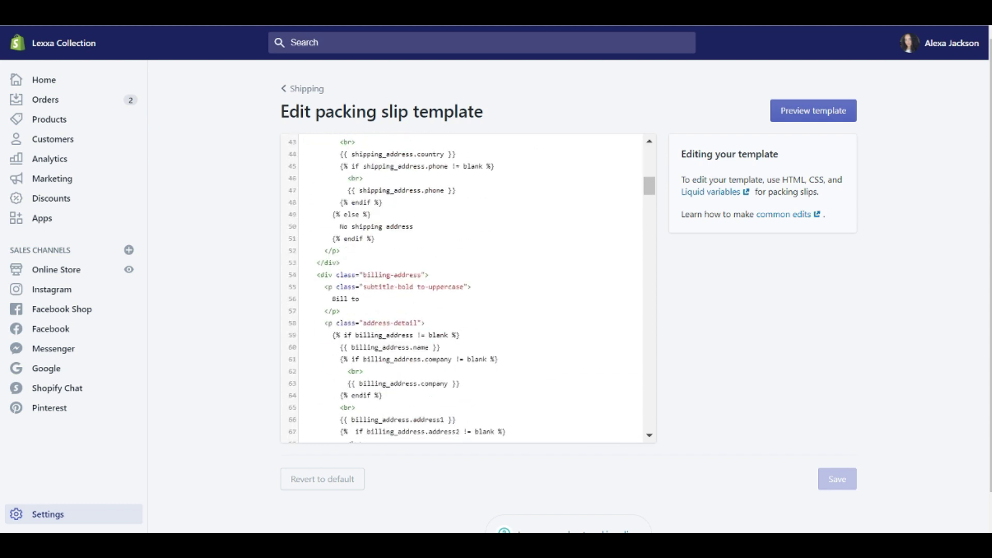
pyautogui.scroll(-8, 465, 311)
pyautogui.scroll(-8, 465, 310)
pyautogui.scroll(-8, 465, 310)
pyautogui.scroll(-8, 465, 310)
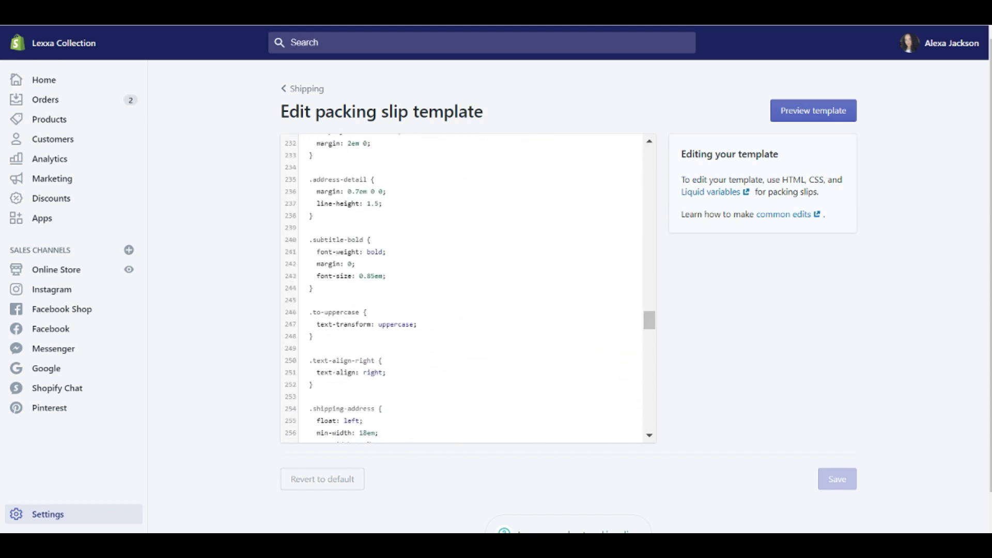
pyautogui.scroll(-8, 465, 310)
pyautogui.scroll(-8, 465, 310)
pyautogui.scroll(-8, 466, 310)
pyautogui.click(303, 89)
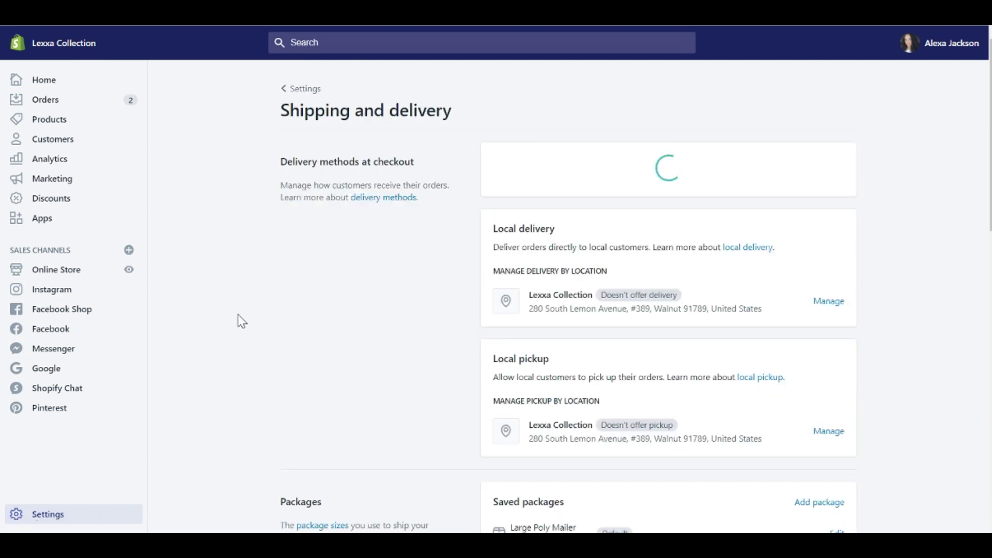
pyautogui.scroll(-5, 241, 321)
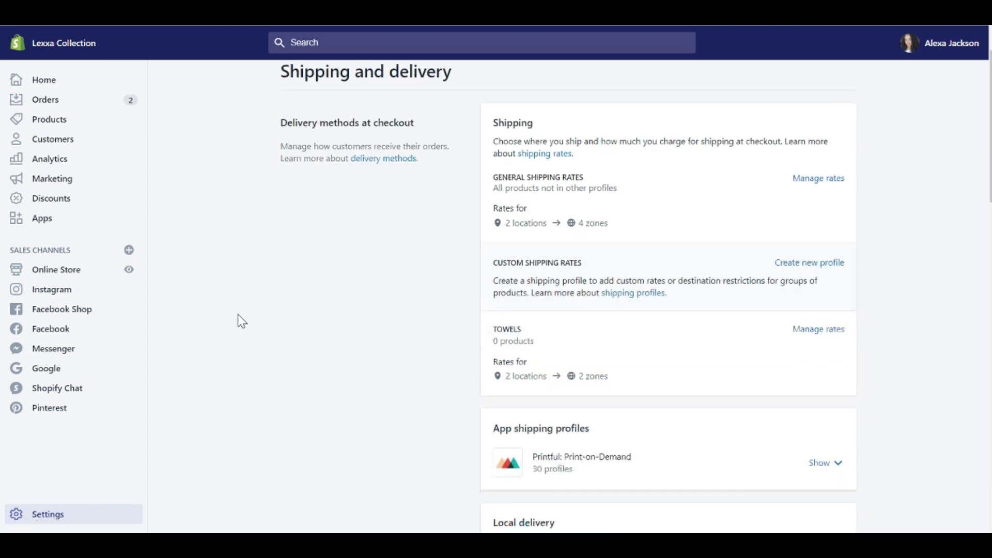
pyautogui.scroll(-8, 241, 321)
pyautogui.scroll(-6, 241, 321)
pyautogui.scroll(-3, 241, 321)
pyautogui.scroll(8, 240, 321)
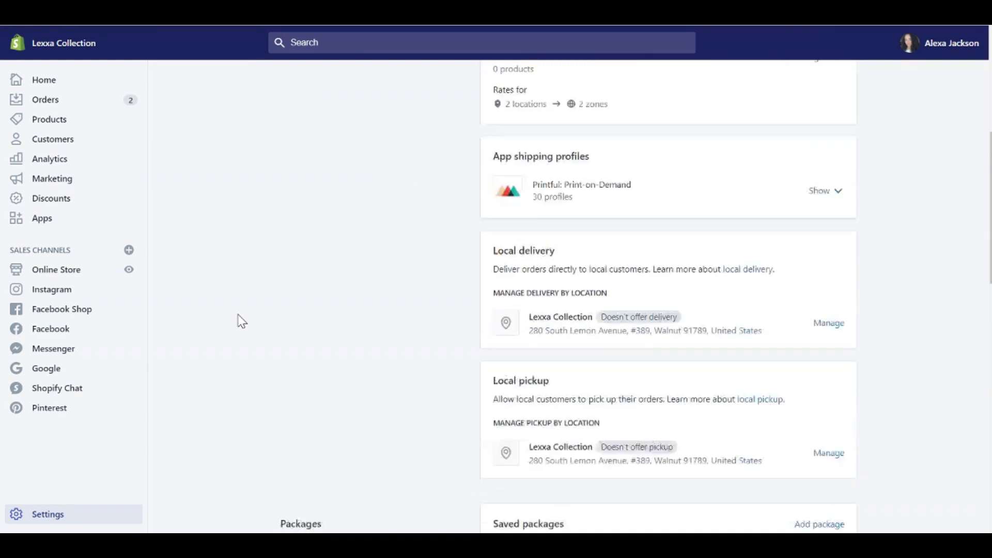
pyautogui.scroll(6, 240, 321)
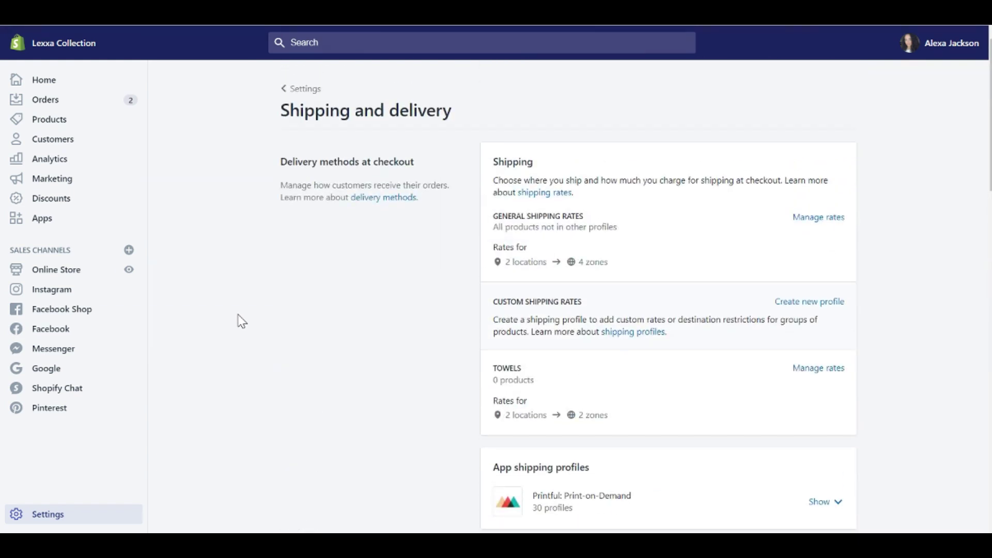